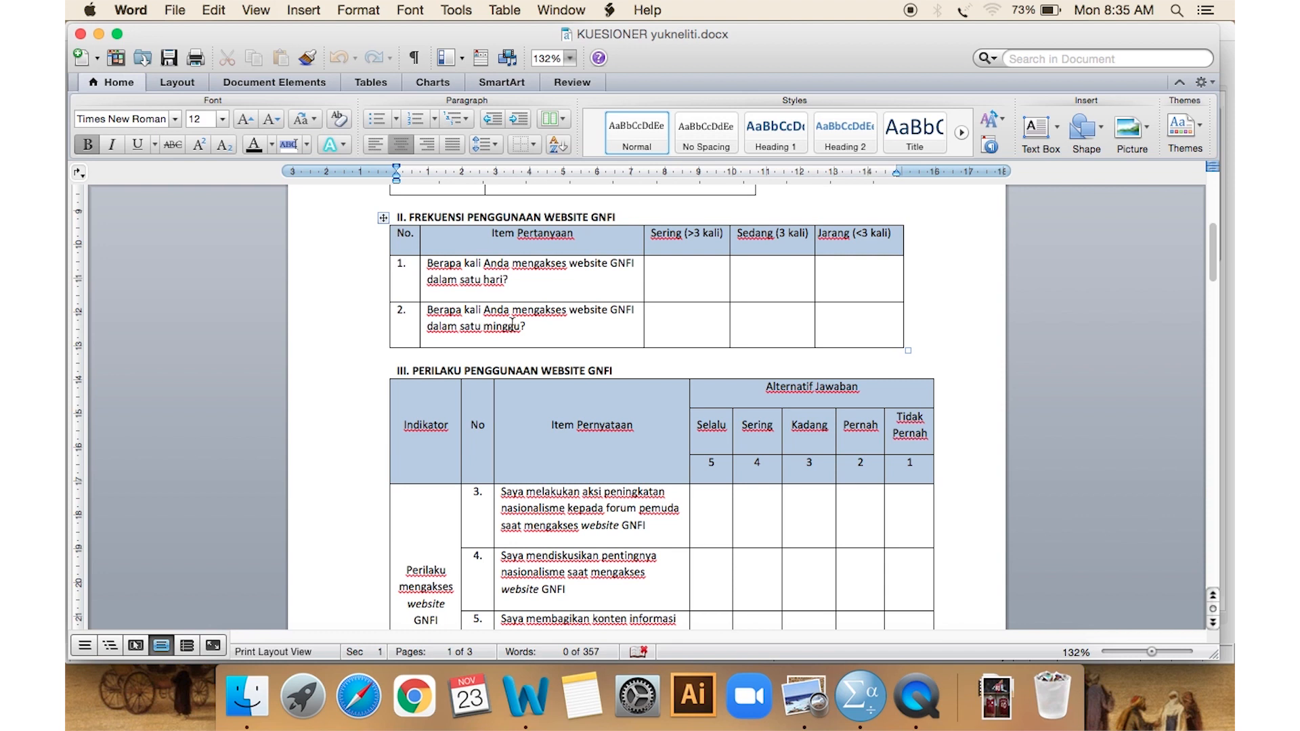
Read questionnaire items 3 to 6 in Word, then switch to SPSS and review the variable definitions of uji validitas.sav.
{"action": "scroll", "coordinate": [513, 323], "scroll_direction": "down", "scroll_amount": 10}
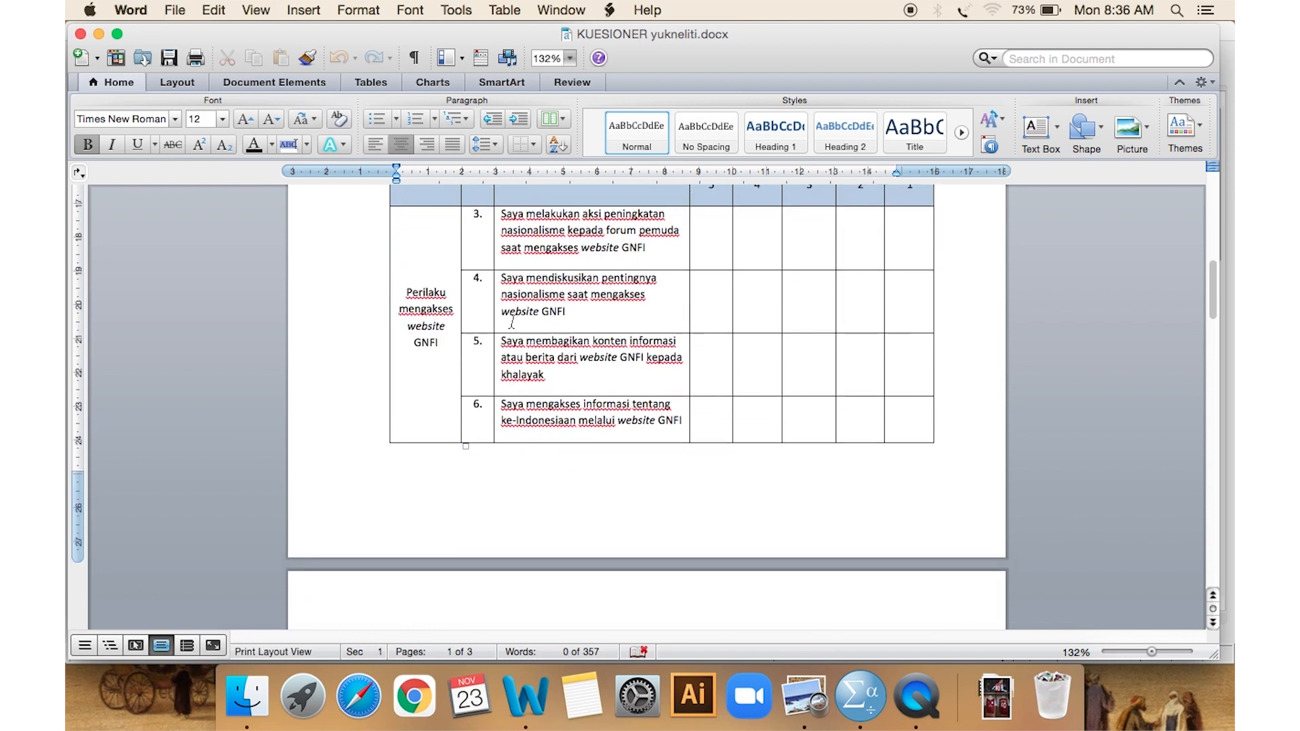
{"action": "left_click", "coordinate": [871, 685]}
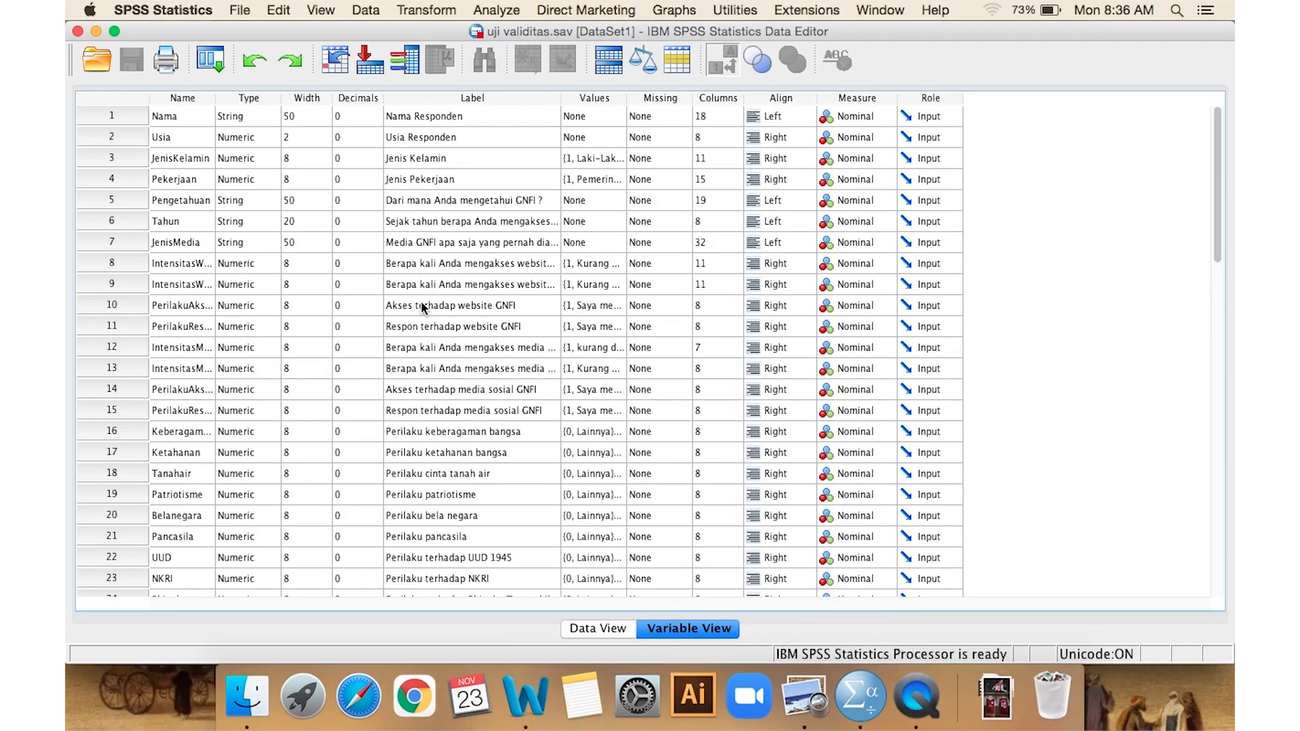
{"action": "scroll", "coordinate": [437, 215], "scroll_direction": "down", "scroll_amount": 1}
{"action": "scroll", "coordinate": [437, 215], "scroll_direction": "up", "scroll_amount": 1}
Show the respondents' data and look through all the records from the first to the last.
{"action": "left_click", "coordinate": [583, 628]}
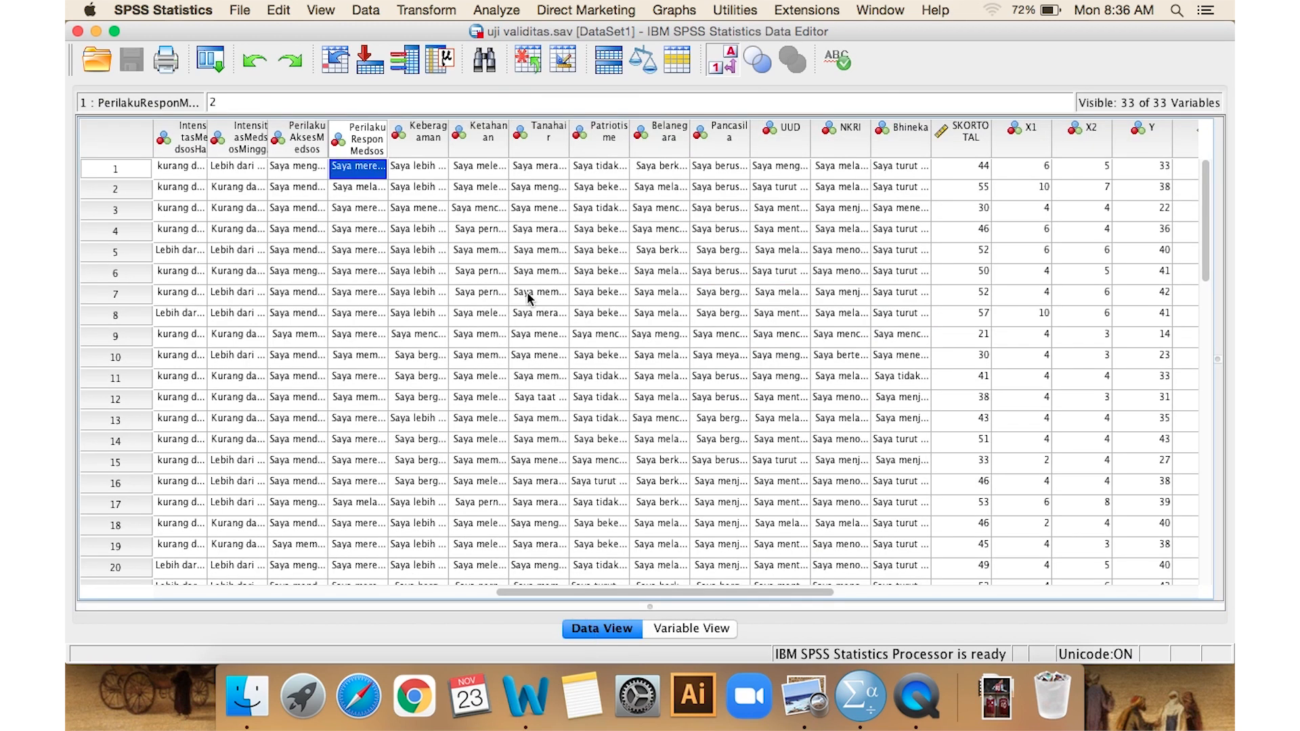
{"action": "scroll", "coordinate": [371, 293], "scroll_direction": "down", "scroll_amount": 5}
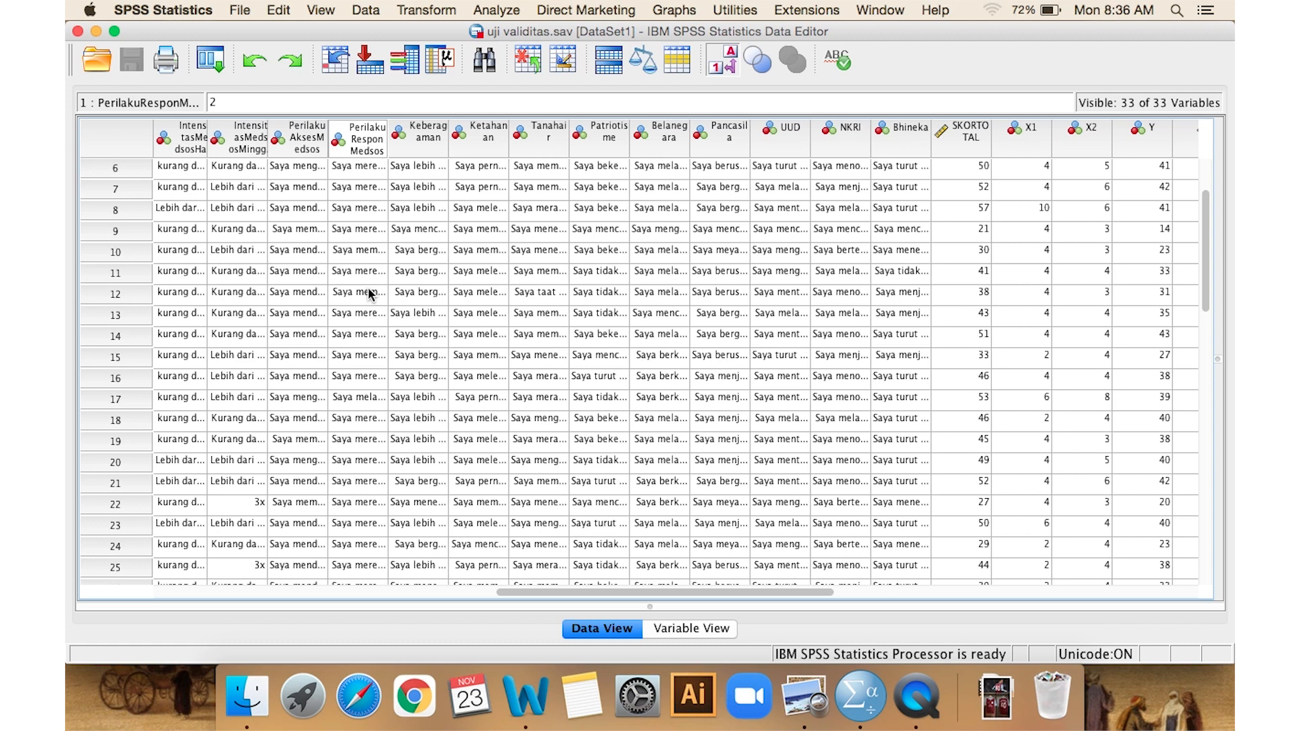
{"action": "scroll", "coordinate": [371, 293], "scroll_direction": "down", "scroll_amount": 12}
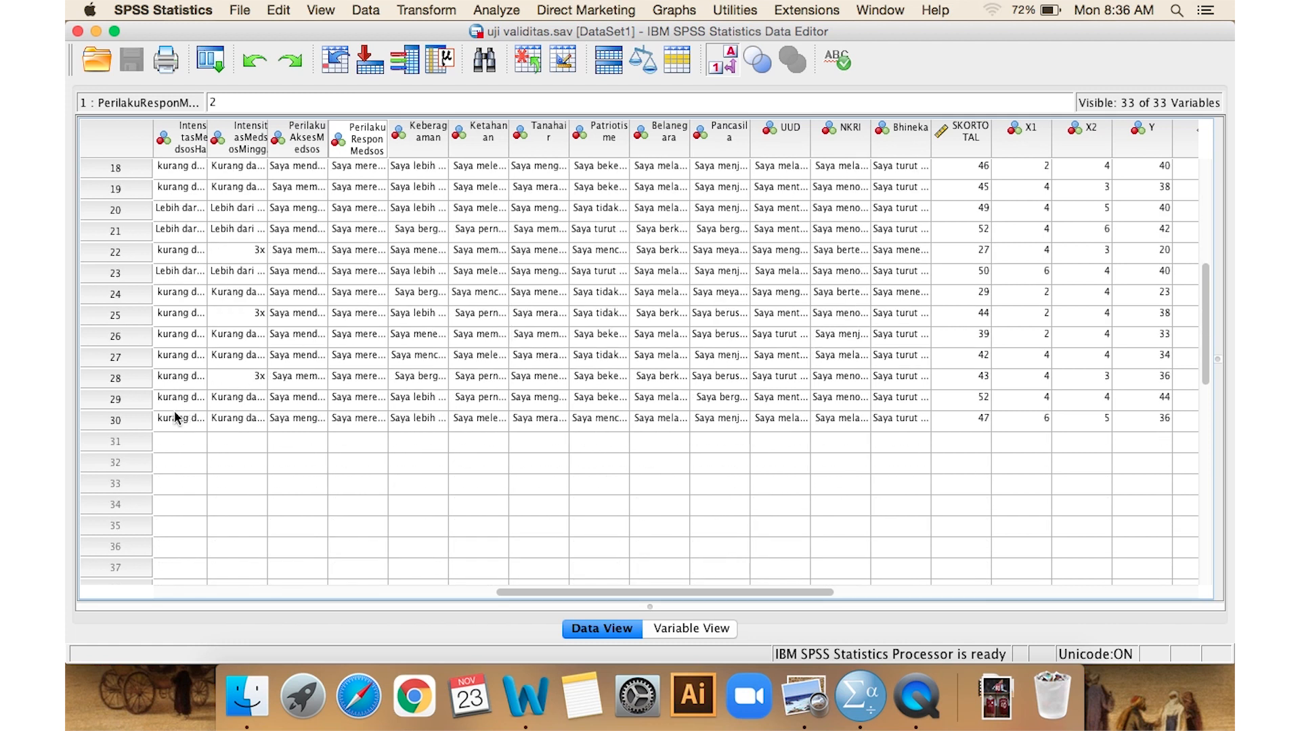
{"action": "scroll", "coordinate": [174, 418], "scroll_direction": "up", "scroll_amount": 17}
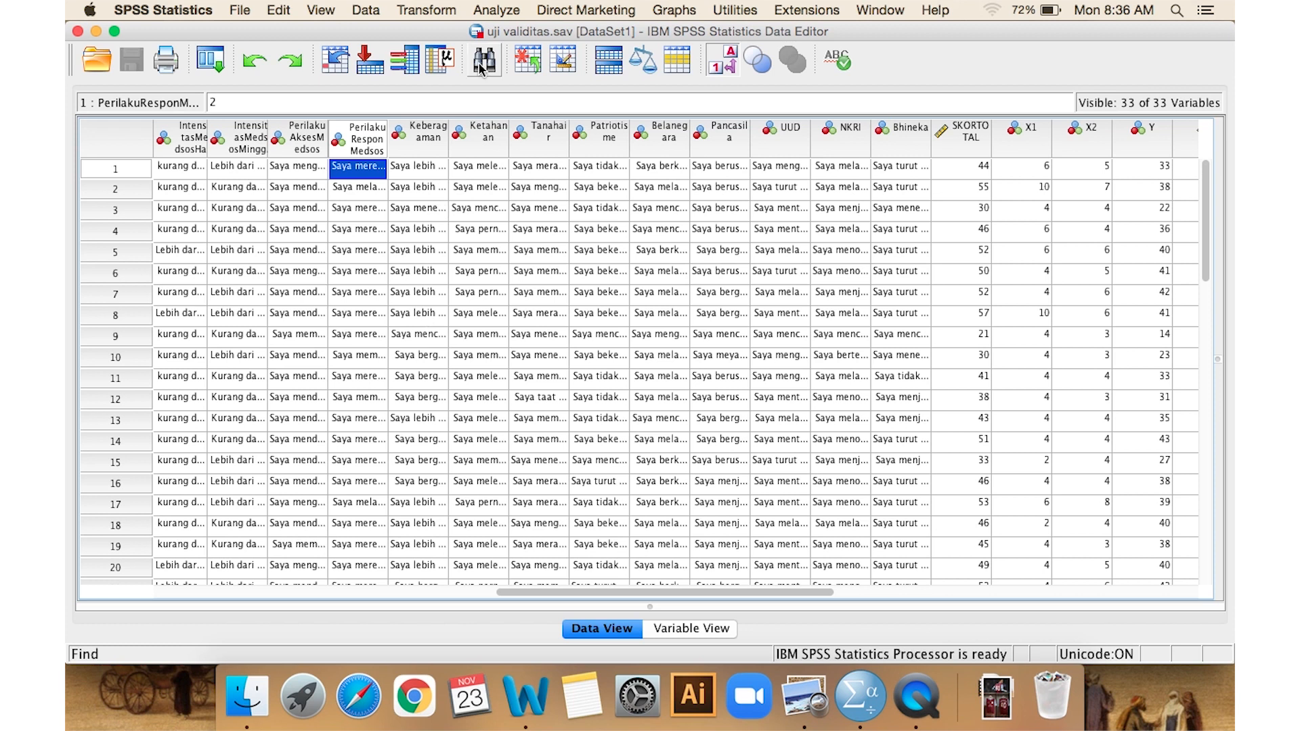
Start a Bivariate Correlations analysis on the data set.
{"action": "left_click", "coordinate": [502, 11]}
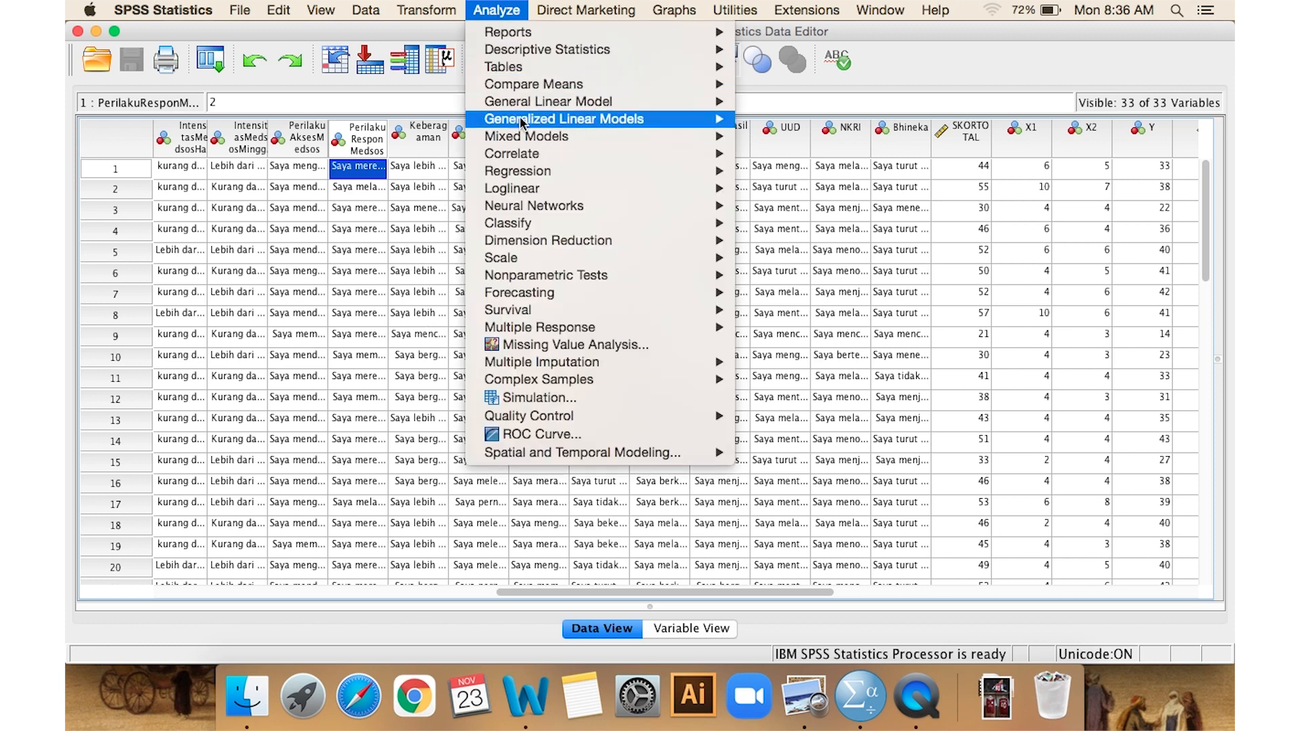
{"action": "mouse_move", "coordinate": [525, 159]}
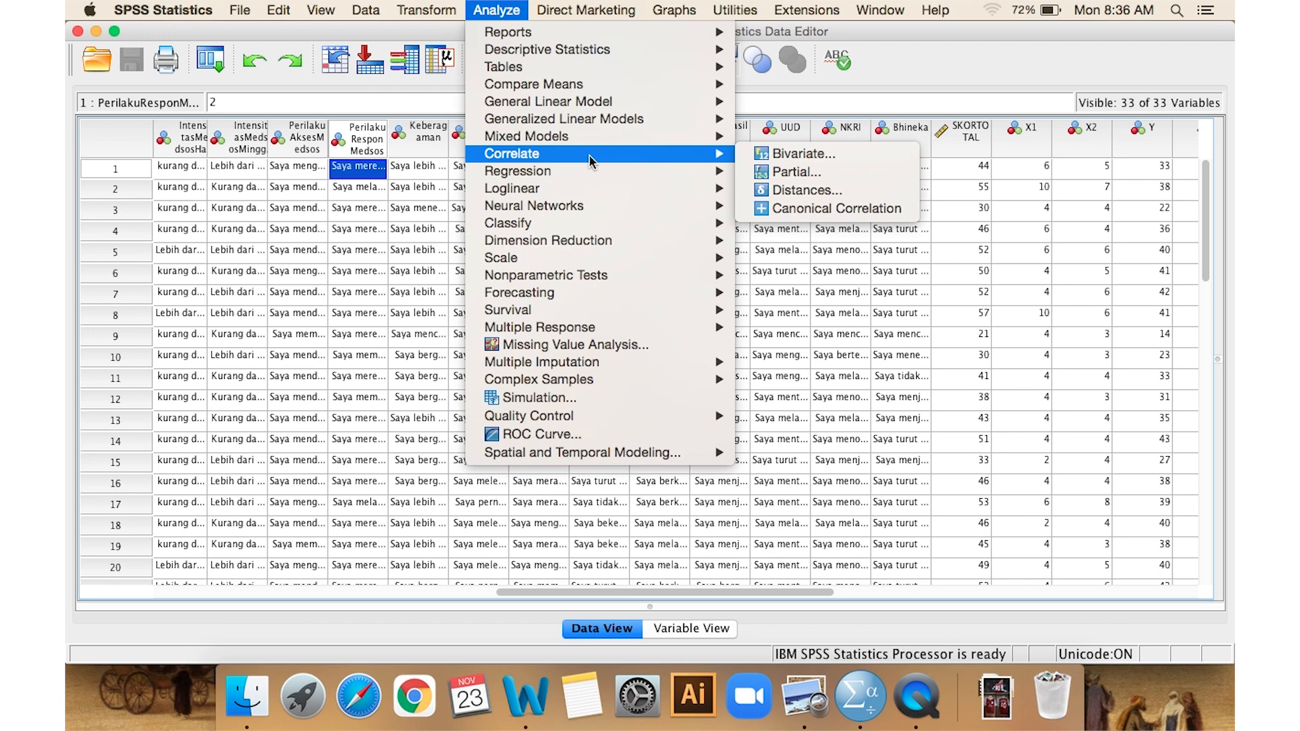
{"action": "left_click", "coordinate": [748, 156]}
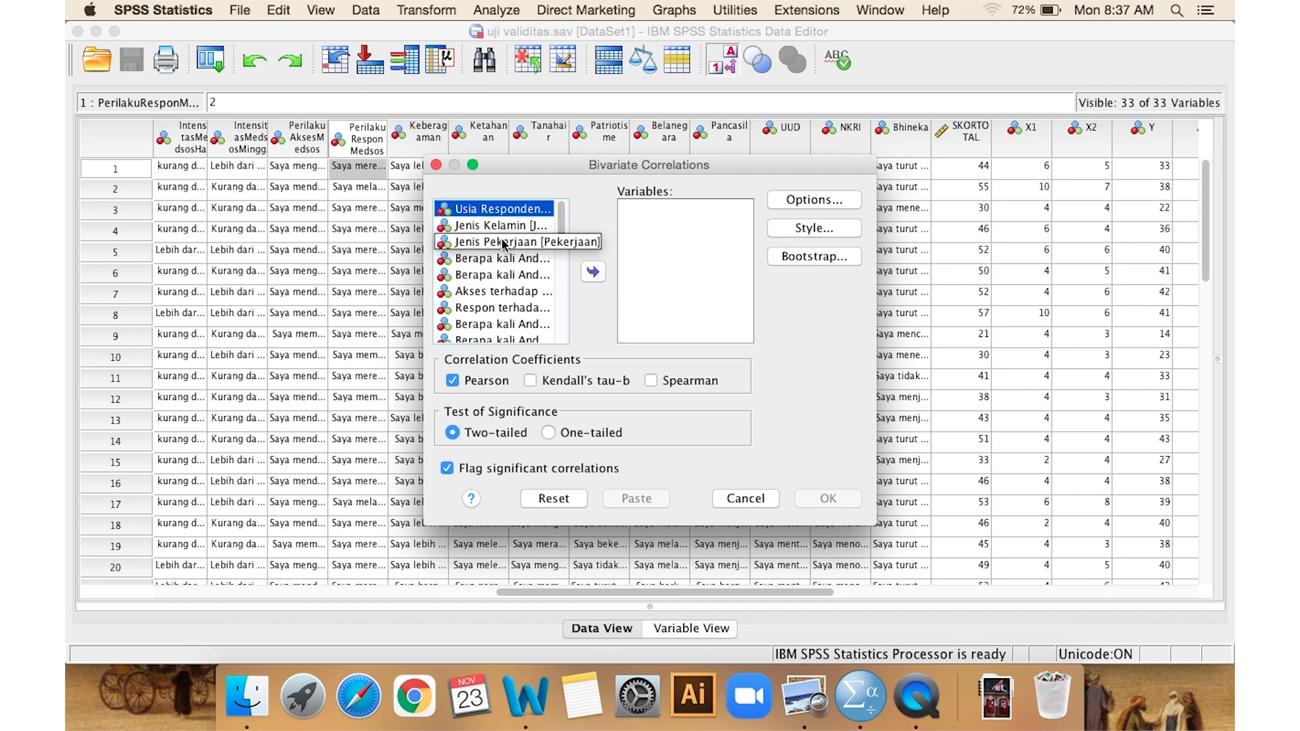
Add the nine Perilaku variables, from Perilaku keberagaman bangsa to Perilaku terhadap Bhineka Tunggal Ika, to the correlation analysis.
{"action": "left_click", "coordinate": [493, 294]}
{"action": "key", "text": "Down"}
{"action": "key", "text": "Down"}
{"action": "key", "text": "Down"}
{"action": "key", "text": "Down"}
{"action": "key", "text": "Down"}
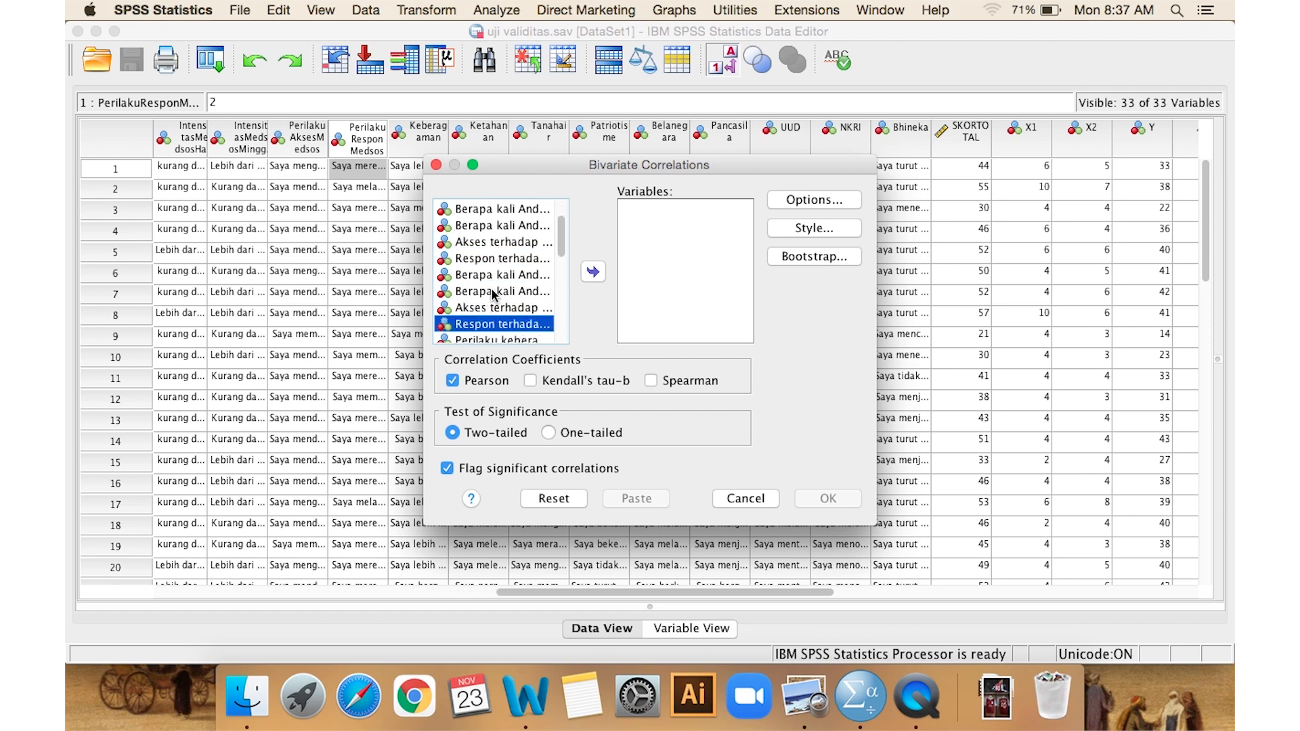
{"action": "key", "text": "Up"}
{"action": "key", "text": "Up"}
{"action": "key", "text": "Up"}
{"action": "key", "text": "Down"}
{"action": "key", "text": "Down"}
{"action": "key", "text": "Down"}
{"action": "key", "text": "Down"}
{"action": "key", "text": "Down"}
{"action": "key", "text": "Up"}
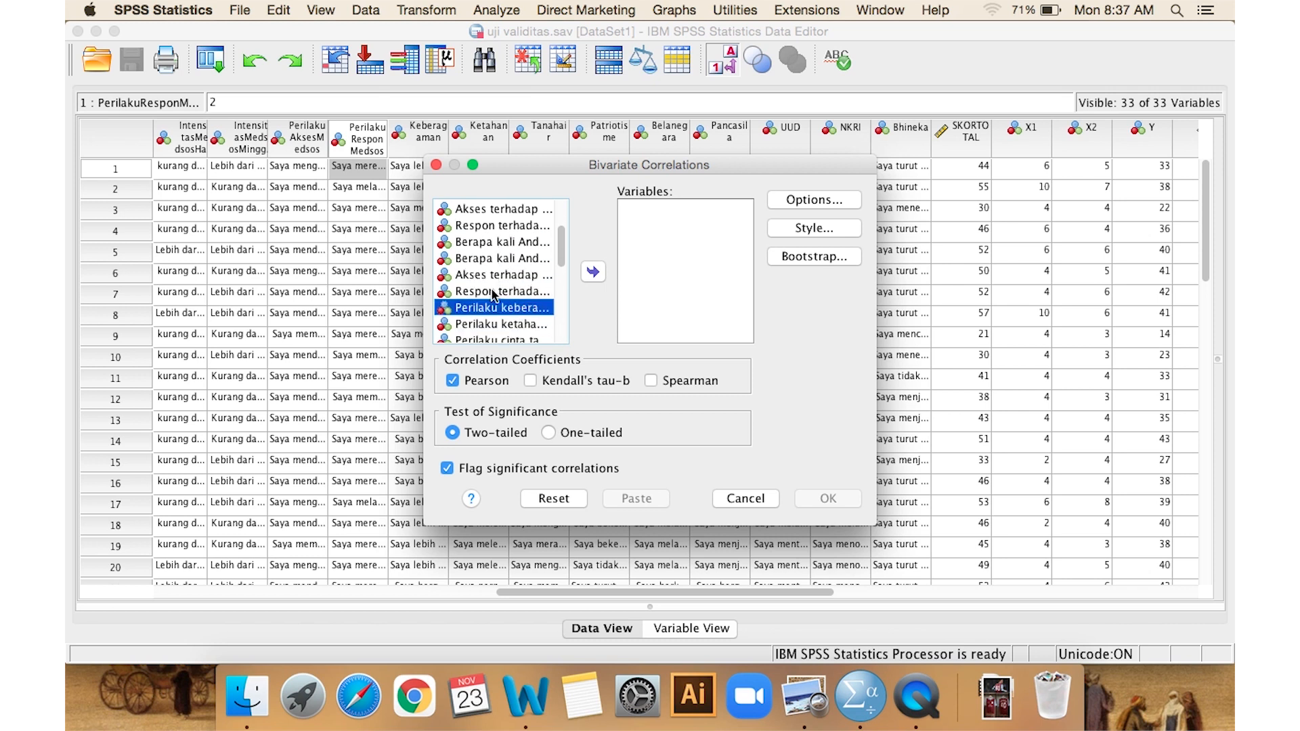
{"action": "key", "text": "shift+Down"}
{"action": "key", "text": "shift+Down"}
{"action": "key", "text": "shift+Down"}
{"action": "key", "text": "shift+Down"}
{"action": "key", "text": "shift+Down"}
{"action": "key", "text": "shift+Down"}
{"action": "key", "text": "shift+Down"}
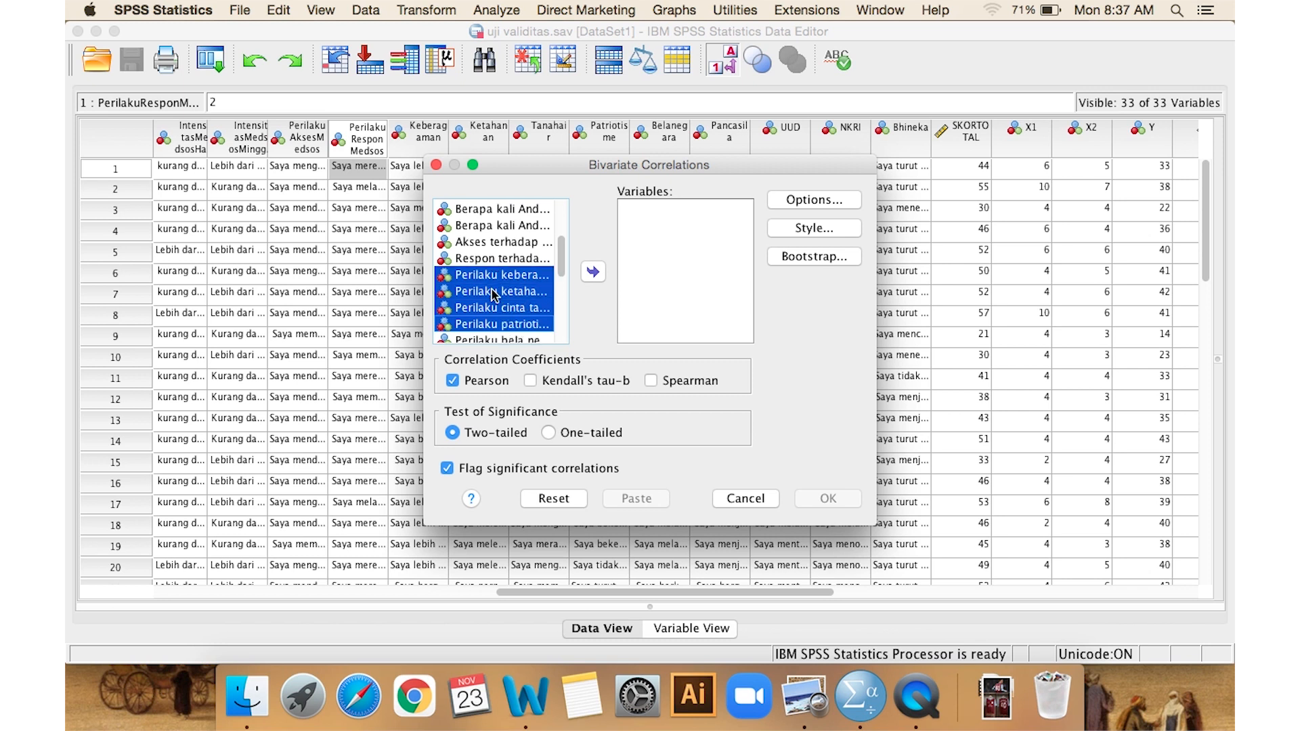
{"action": "key", "text": "shift+Down"}
{"action": "key", "text": "shift+Down"}
{"action": "key", "text": "shift+Up"}
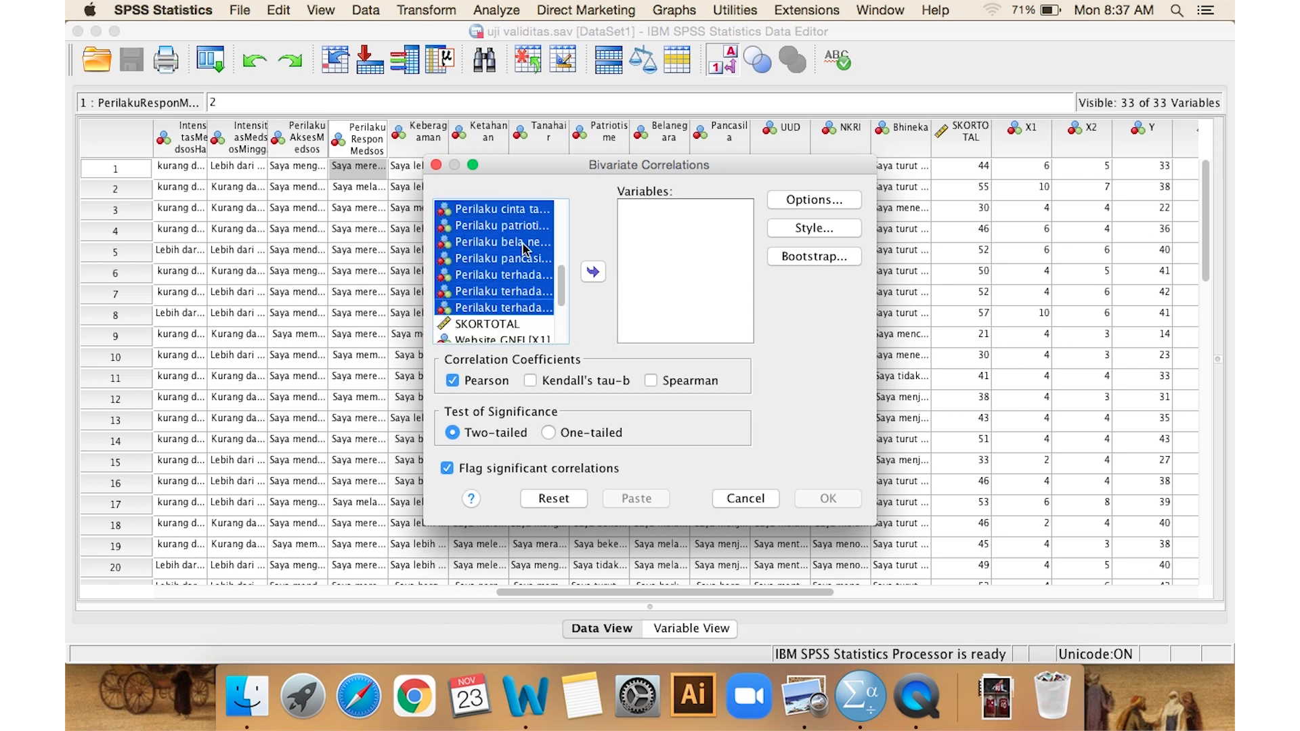
{"action": "scroll", "coordinate": [525, 248], "scroll_direction": "up", "scroll_amount": 2}
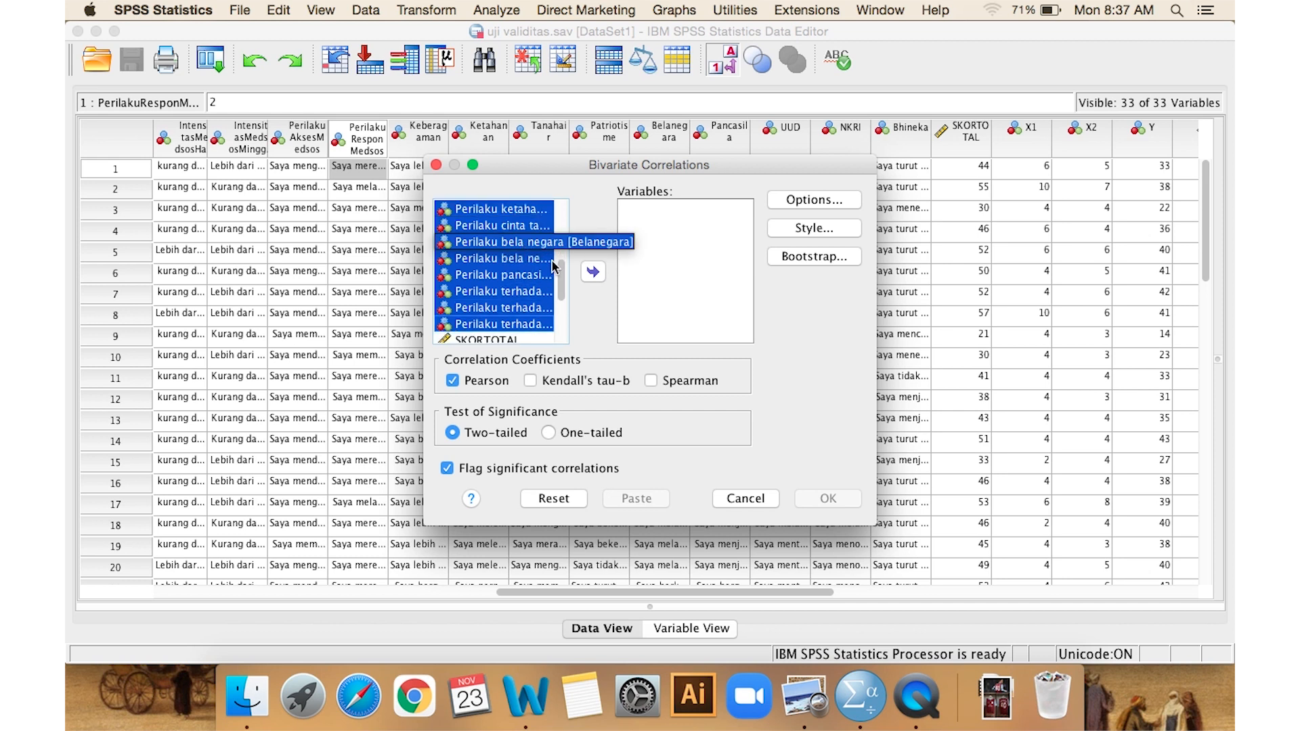
{"action": "left_click", "coordinate": [594, 274]}
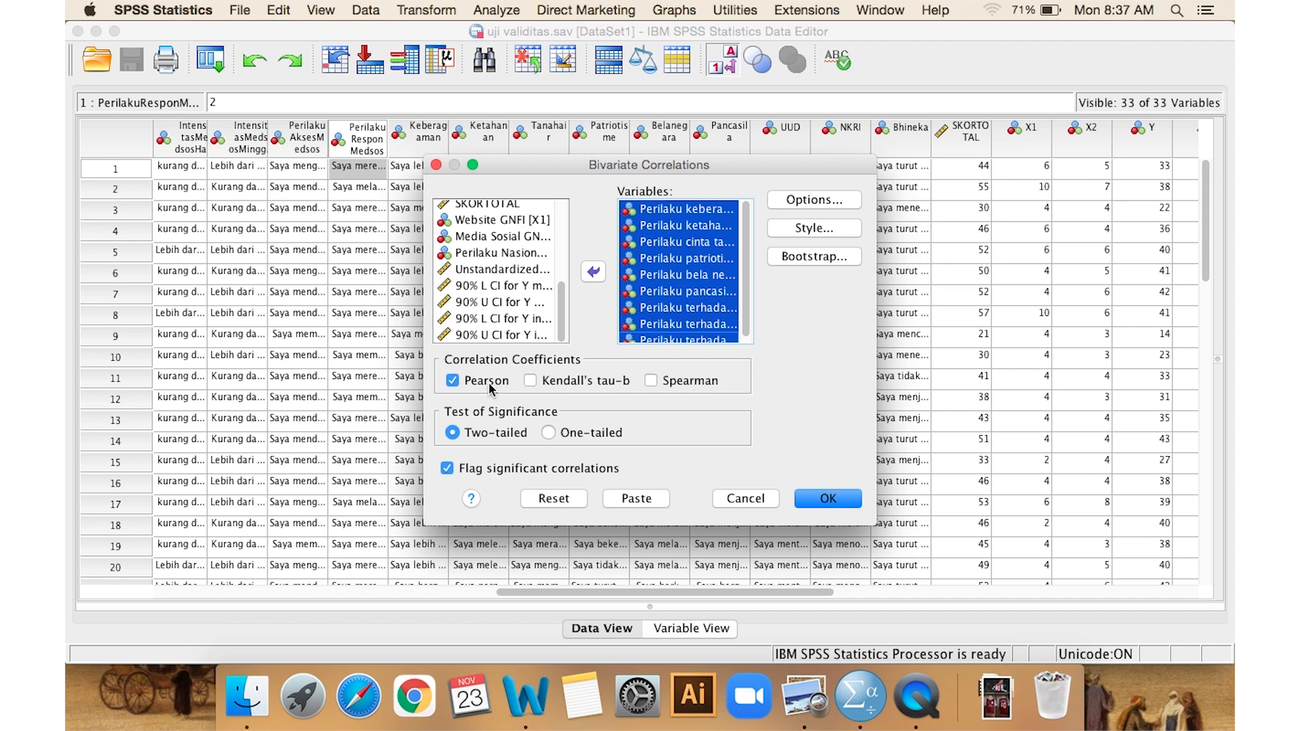
Run the correlation with the Pearson coefficient, a two-tailed significance test and flagged significant correlations.
{"action": "left_click", "coordinate": [451, 380]}
{"action": "left_click", "coordinate": [453, 380]}
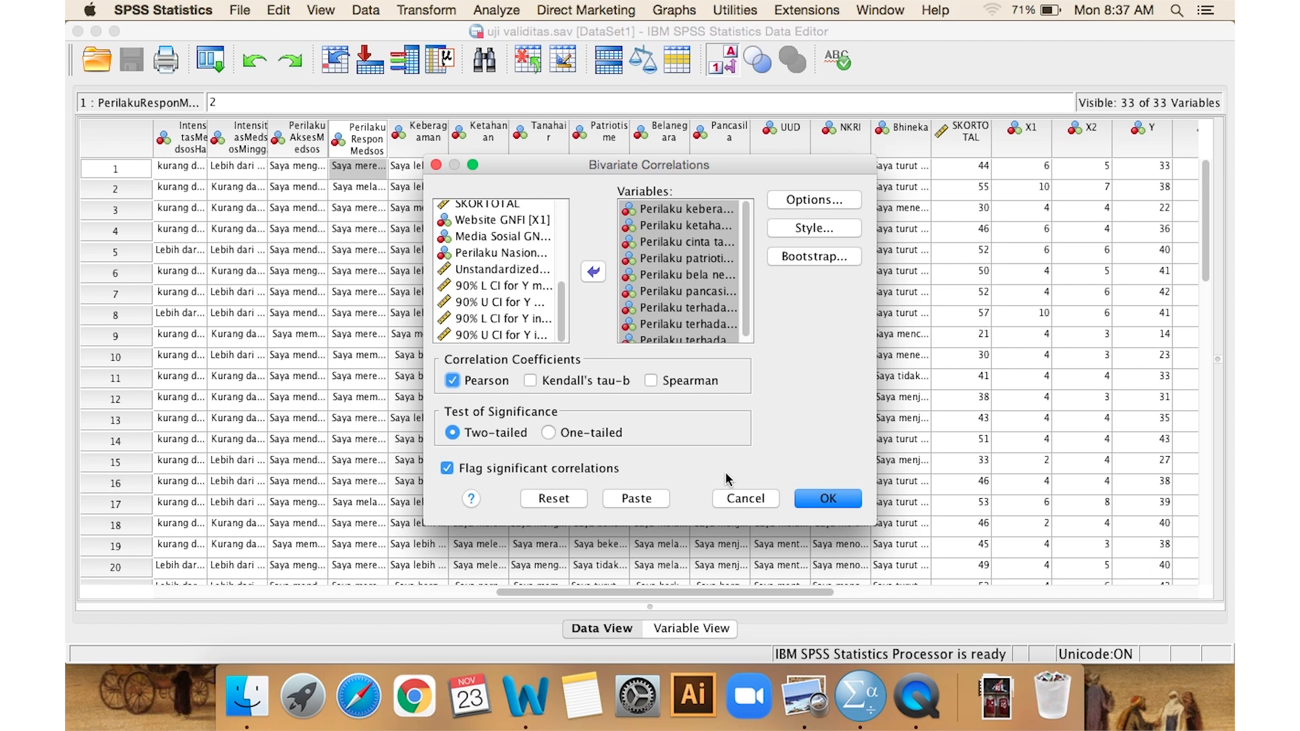
{"action": "left_click", "coordinate": [816, 500]}
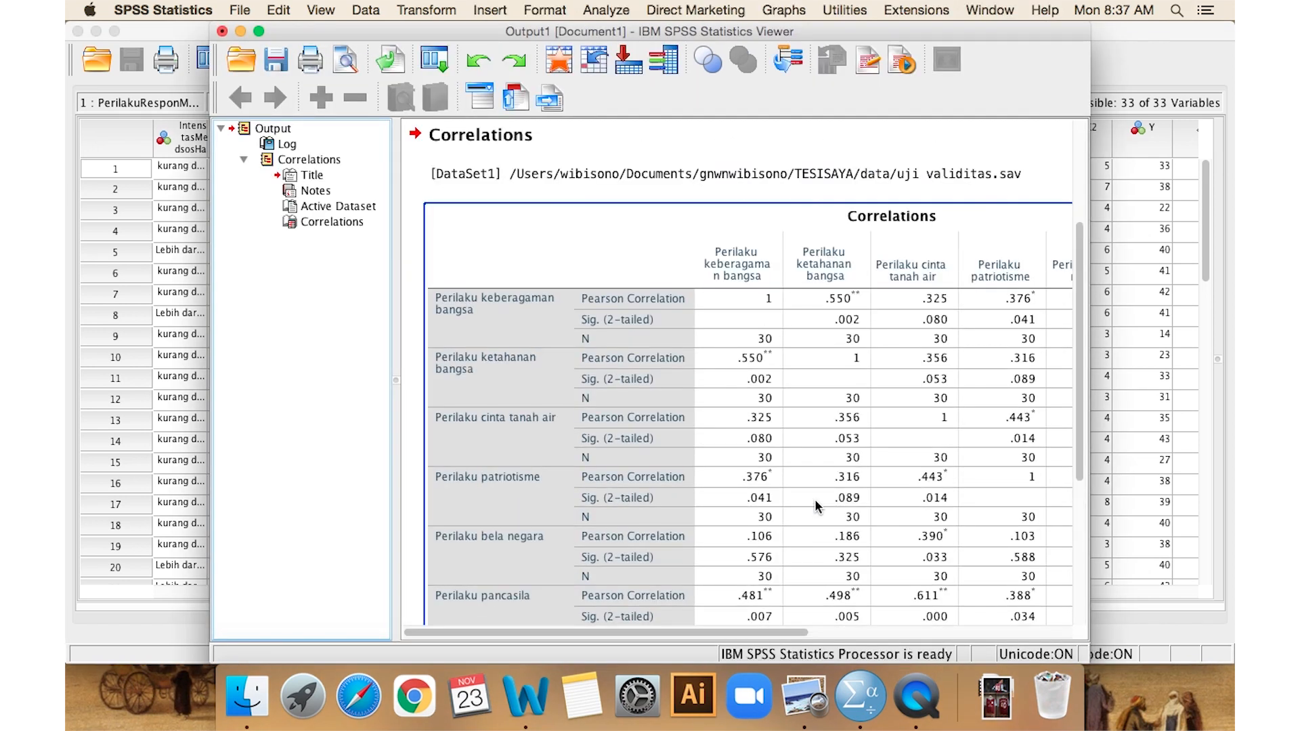
Examine the Correlations table's Pearson and significance values across all nine Perilaku variables, down to the last rows.
{"action": "scroll", "coordinate": [818, 504], "scroll_direction": "down", "scroll_amount": 1}
{"action": "scroll", "coordinate": [817, 505], "scroll_direction": "right", "scroll_amount": 3}
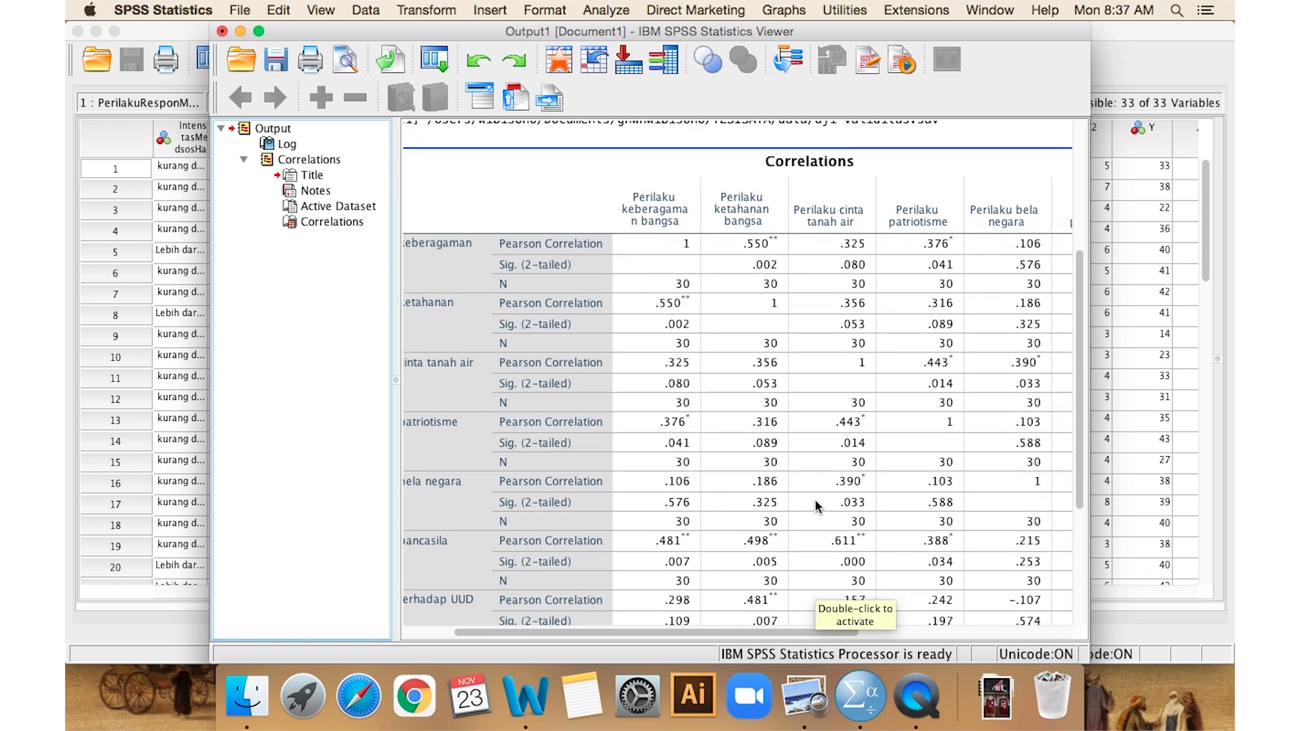
{"action": "scroll", "coordinate": [817, 505], "scroll_direction": "right", "scroll_amount": 2}
{"action": "scroll", "coordinate": [817, 505], "scroll_direction": "right", "scroll_amount": 5}
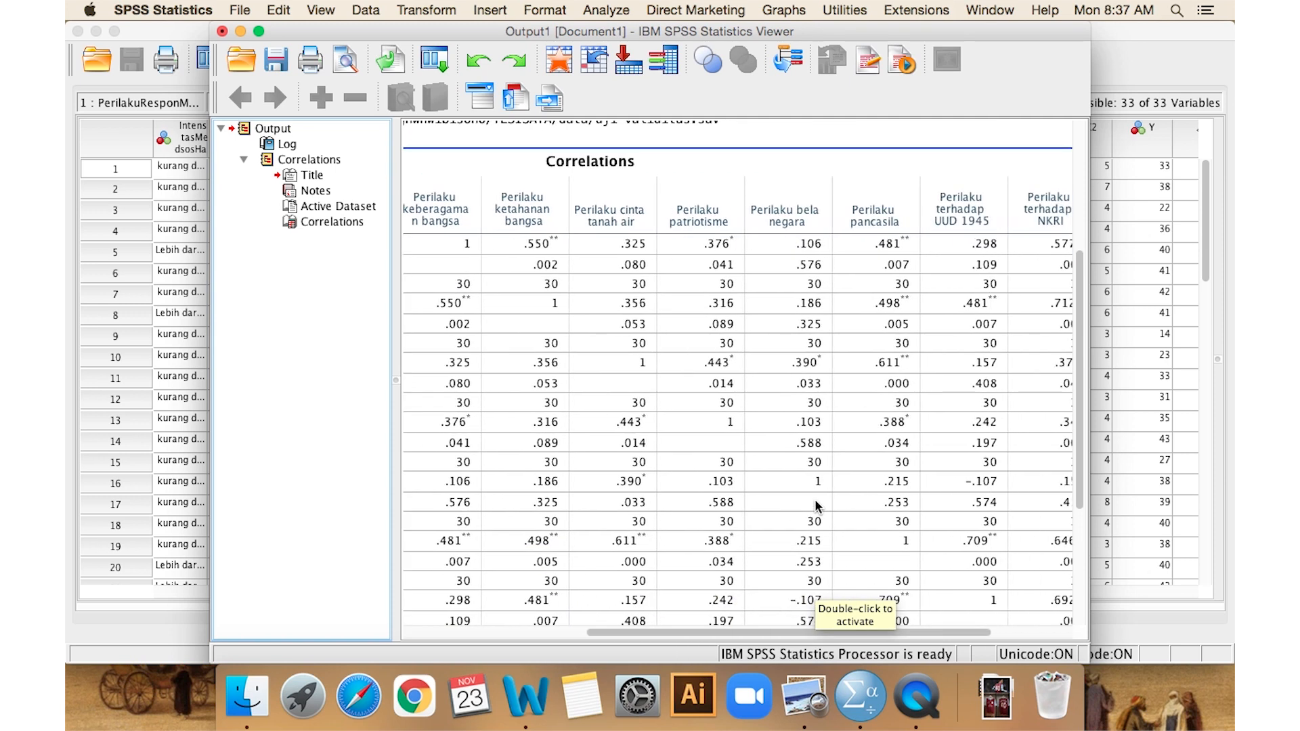
{"action": "scroll", "coordinate": [817, 504], "scroll_direction": "left", "scroll_amount": 10}
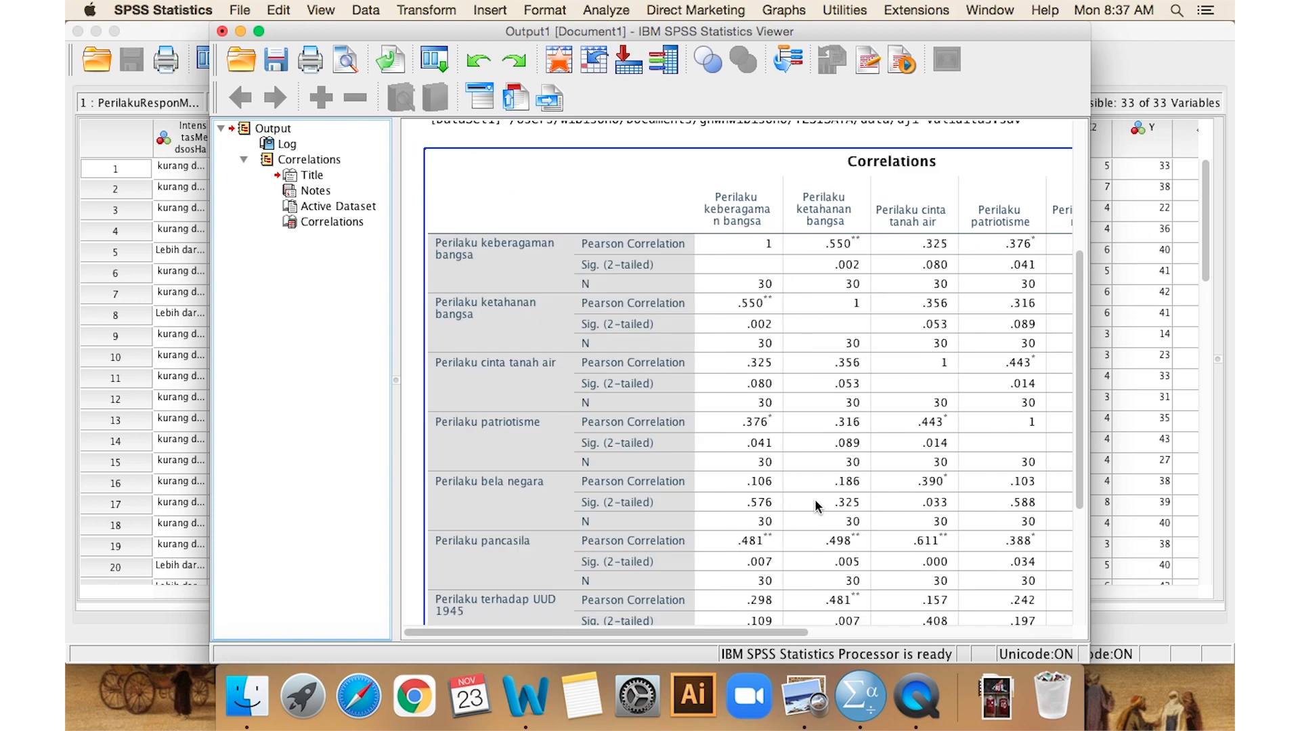
{"action": "scroll", "coordinate": [739, 305], "scroll_direction": "right", "scroll_amount": 10}
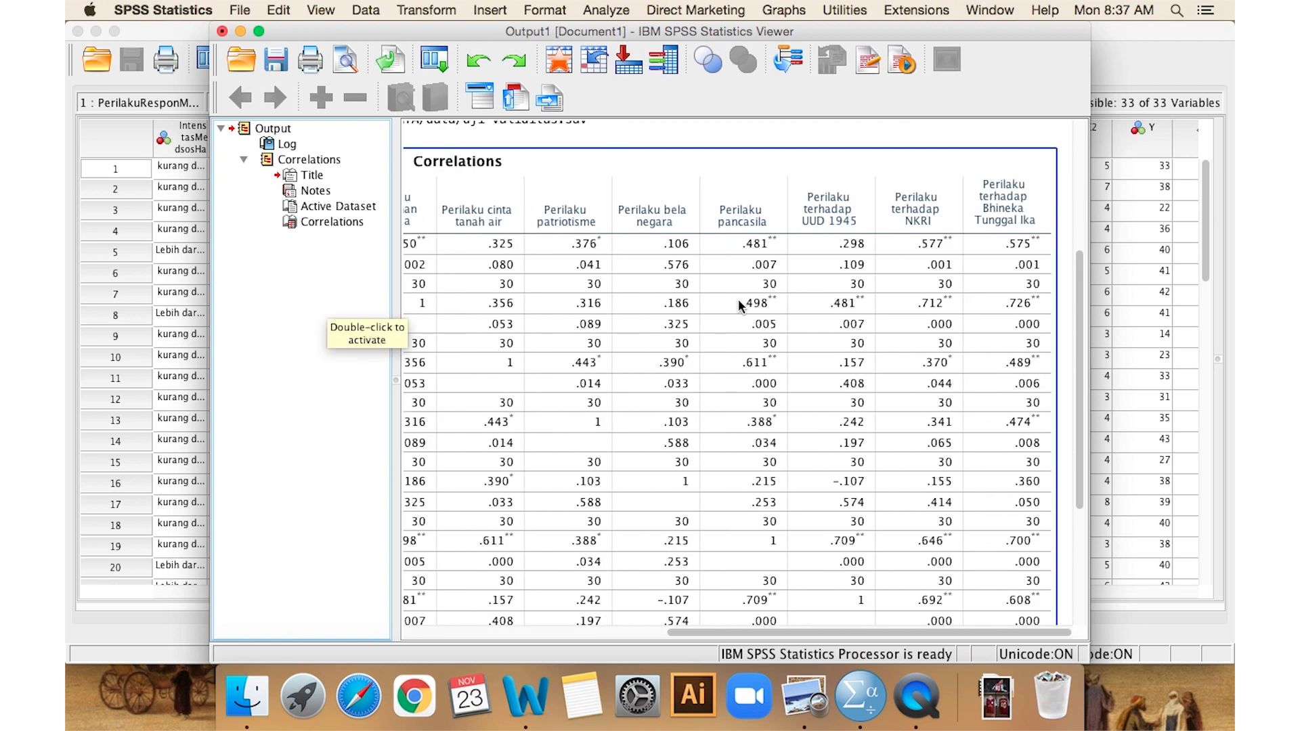
{"action": "scroll", "coordinate": [739, 305], "scroll_direction": "right", "scroll_amount": 2}
{"action": "scroll", "coordinate": [998, 285], "scroll_direction": "down", "scroll_amount": 1}
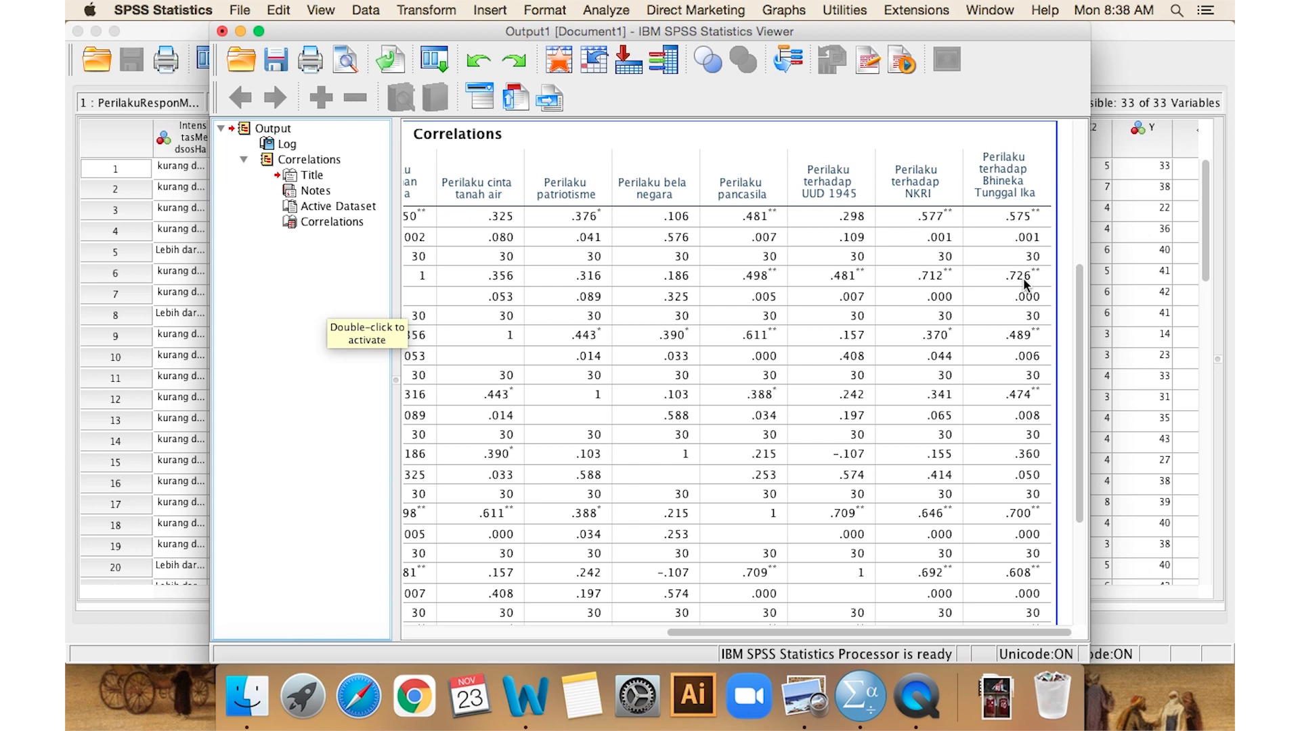
{"action": "scroll", "coordinate": [1024, 285], "scroll_direction": "down", "scroll_amount": 2}
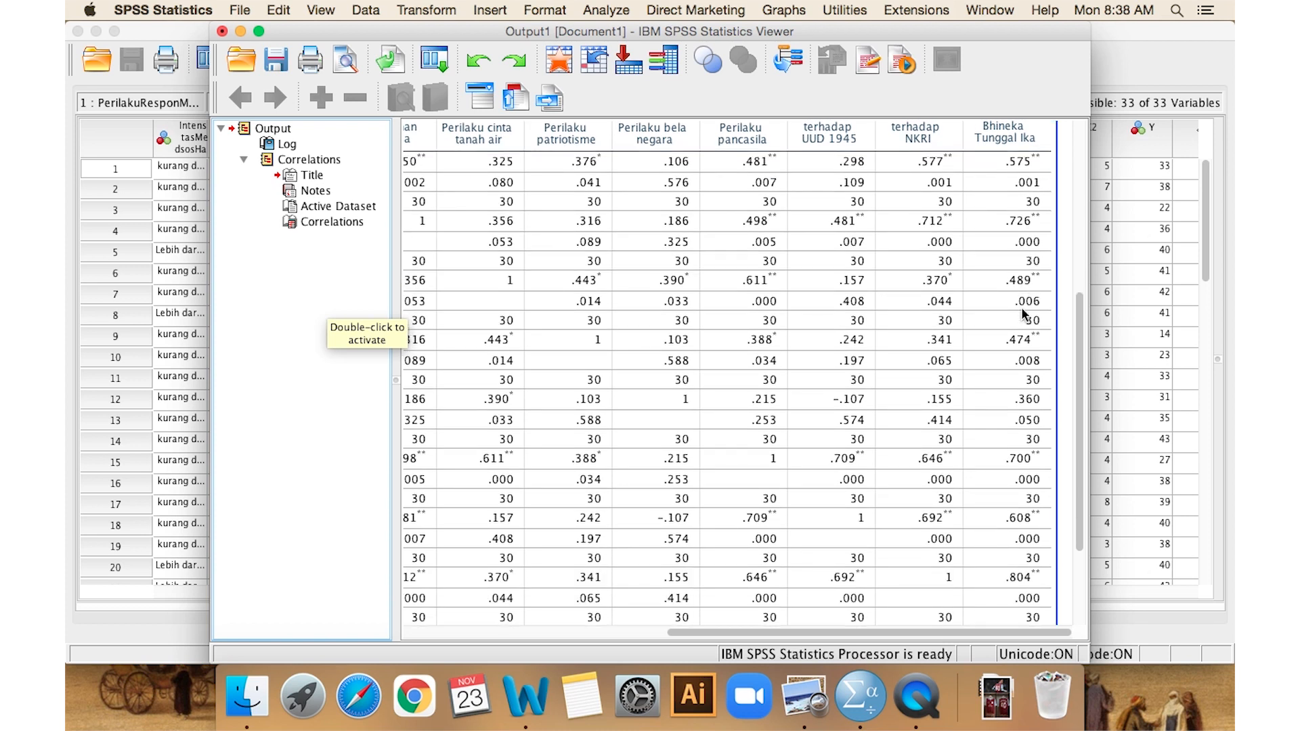
{"action": "scroll", "coordinate": [1024, 313], "scroll_direction": "down", "scroll_amount": 2}
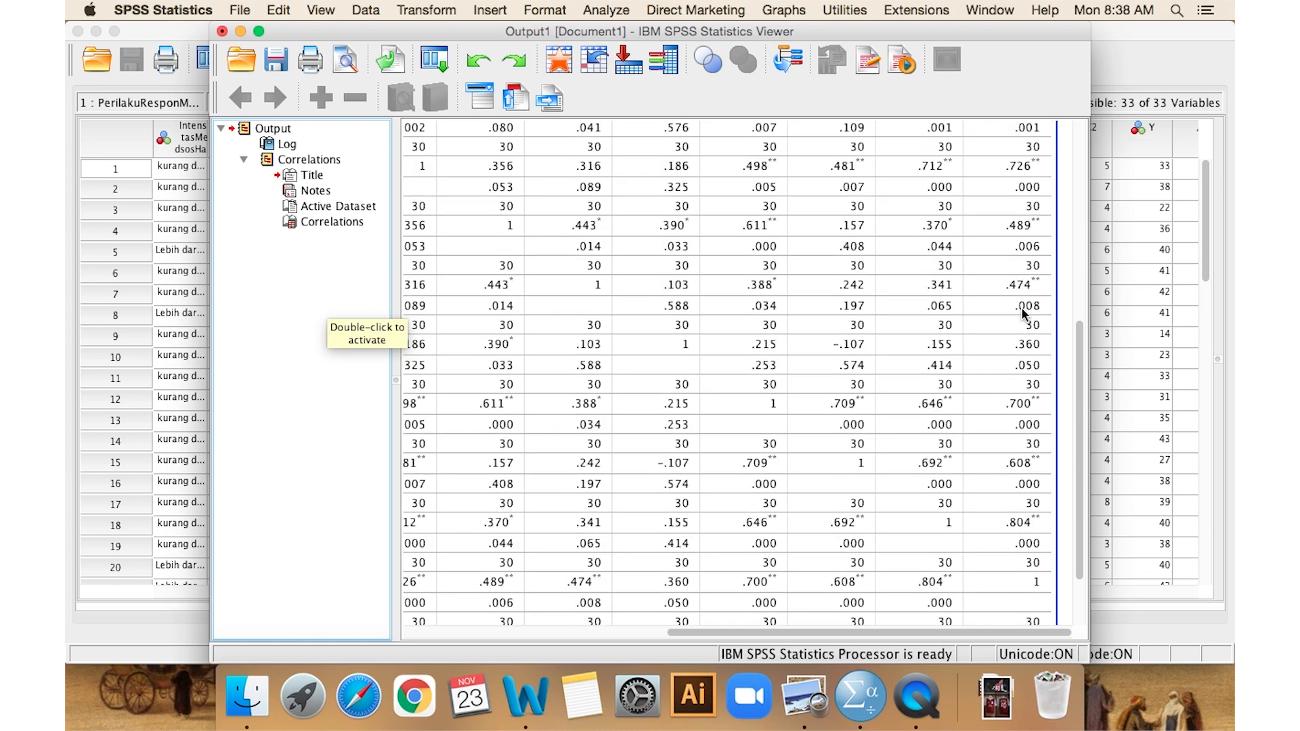
Maximize the output window and bring the Correlations table's column headings back into view.
{"action": "double_click", "coordinate": [258, 31]}
{"action": "scroll", "coordinate": [666, 271], "scroll_direction": "up", "scroll_amount": 5}
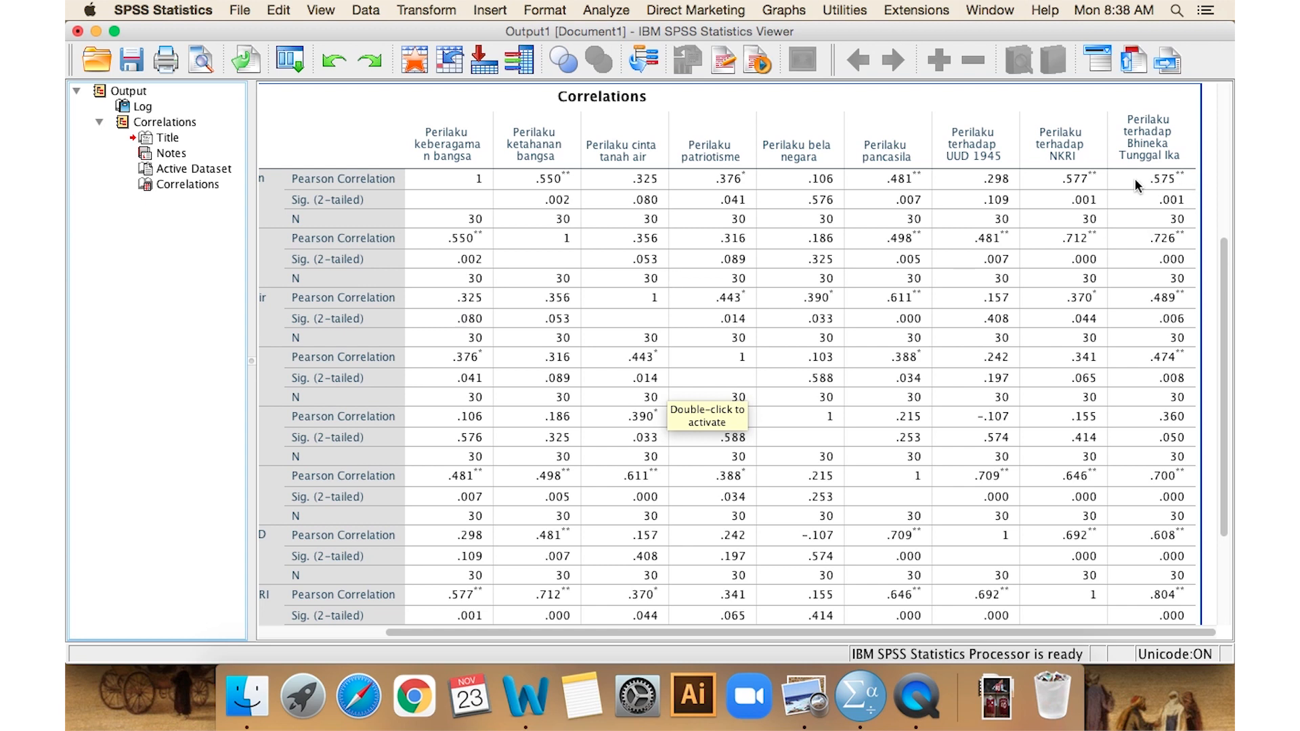
{"action": "scroll", "coordinate": [1138, 186], "scroll_direction": "up", "scroll_amount": 2}
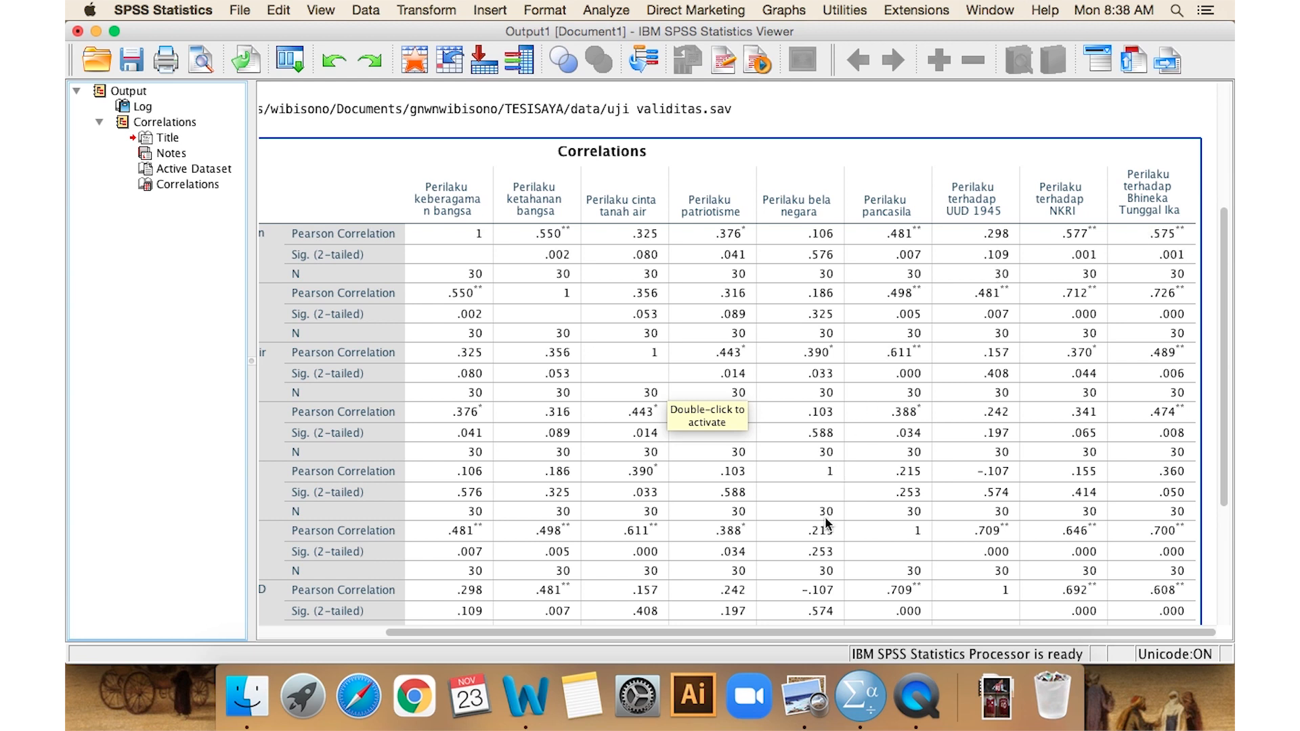
Switch to r tabel.JPG in Preview and compare its r product moment values with the Pearson correlations in the output.
{"action": "left_click", "coordinate": [809, 691]}
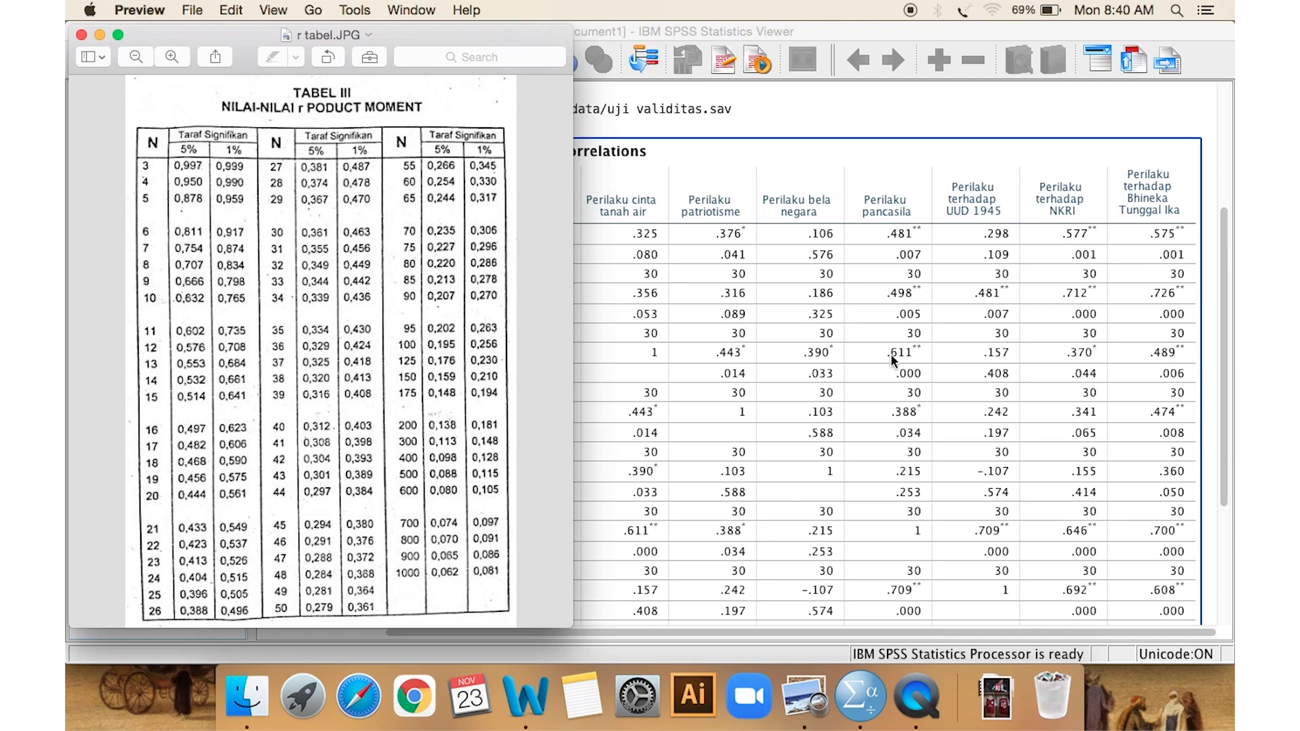
{"action": "scroll", "coordinate": [904, 361], "scroll_direction": "down", "scroll_amount": 3}
{"action": "scroll", "coordinate": [905, 367], "scroll_direction": "down", "scroll_amount": 2}
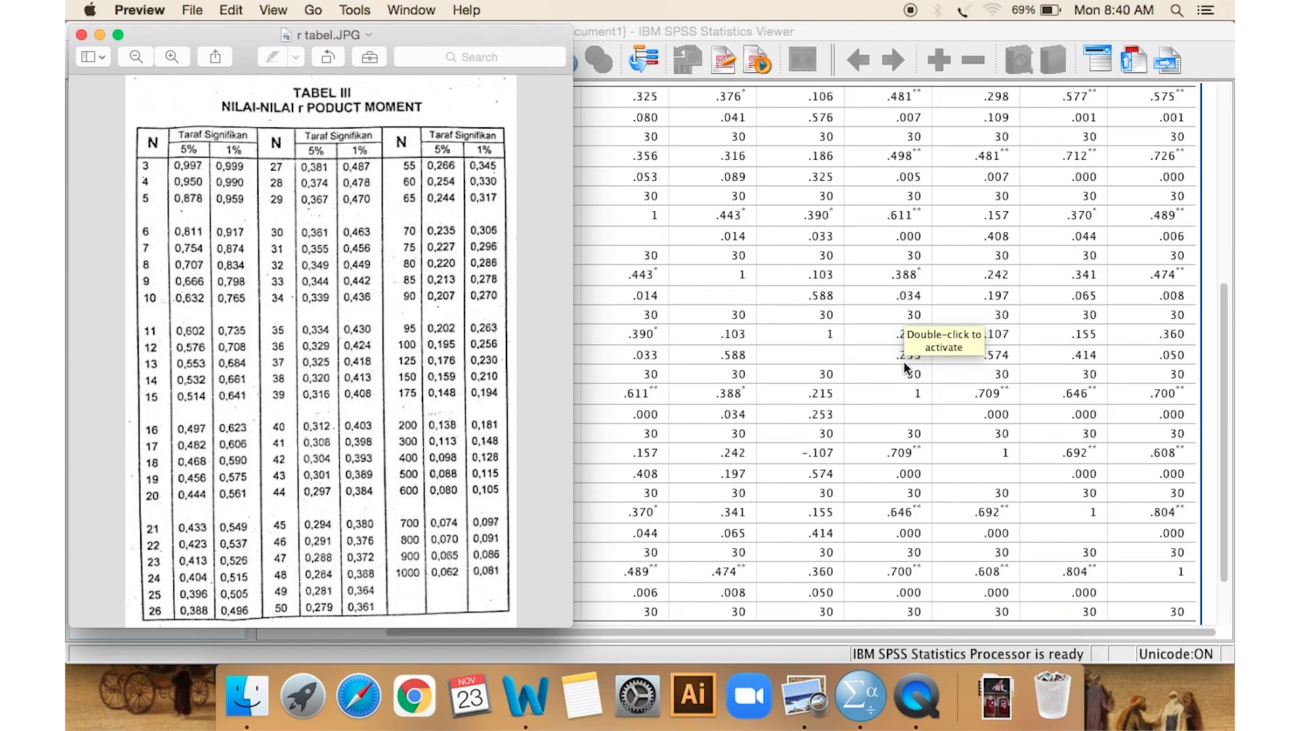
{"action": "scroll", "coordinate": [904, 361], "scroll_direction": "up", "scroll_amount": 2}
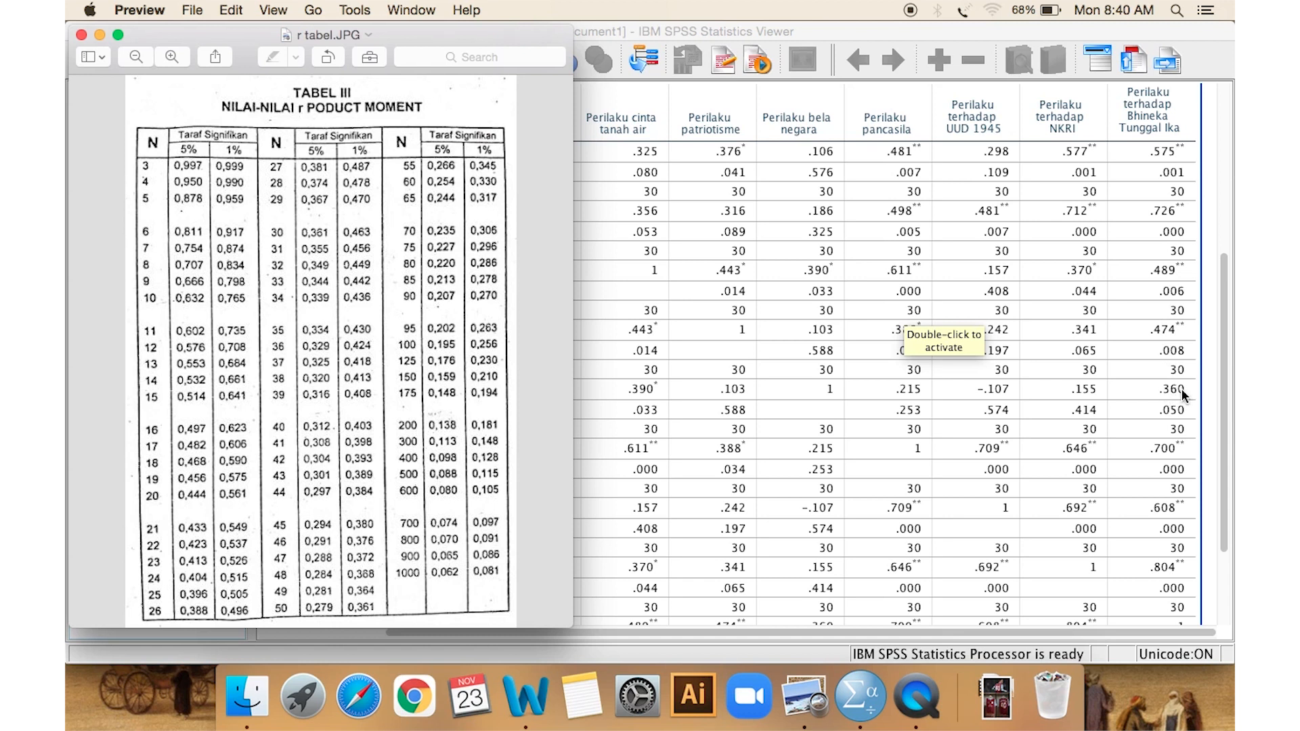
{"action": "scroll", "coordinate": [1118, 392], "scroll_direction": "left", "scroll_amount": 4}
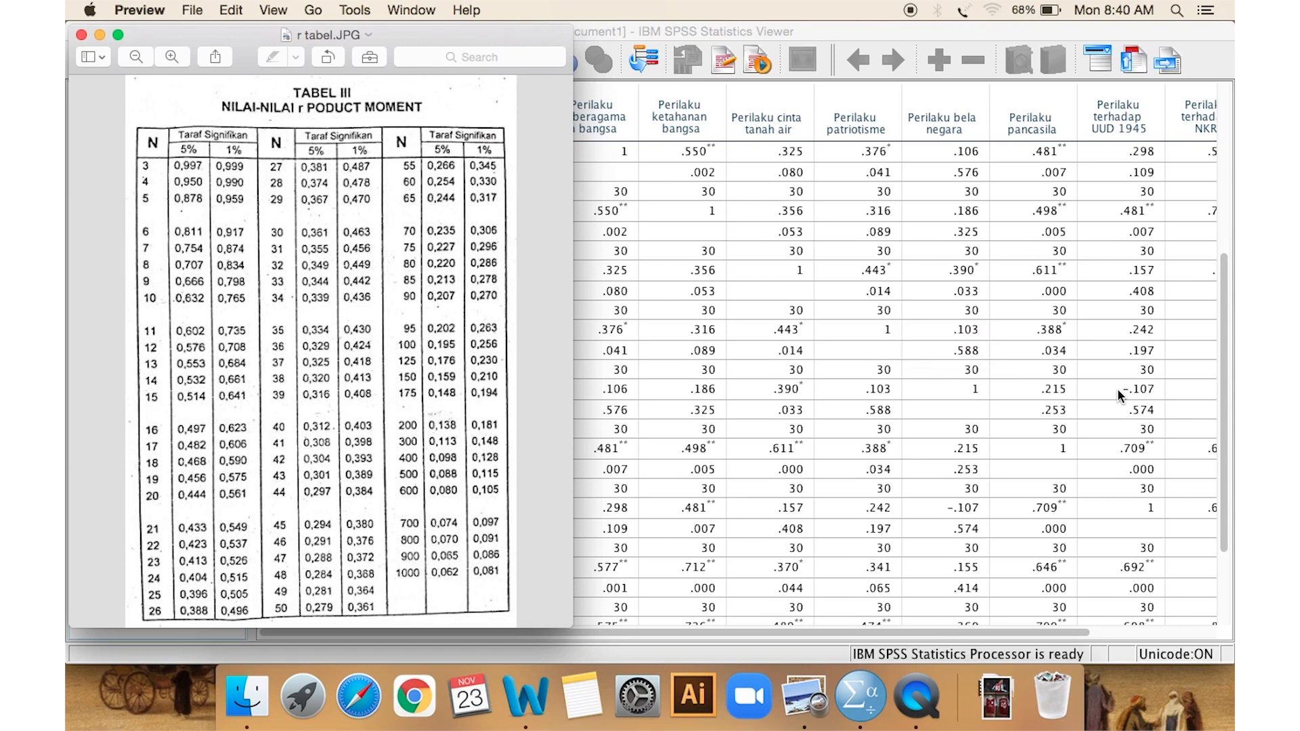
{"action": "scroll", "coordinate": [1118, 393], "scroll_direction": "up", "scroll_amount": 2}
Return to the SPSS output and check the Pearson correlations of every Perilaku variable in the Correlations table.
{"action": "left_click", "coordinate": [781, 437]}
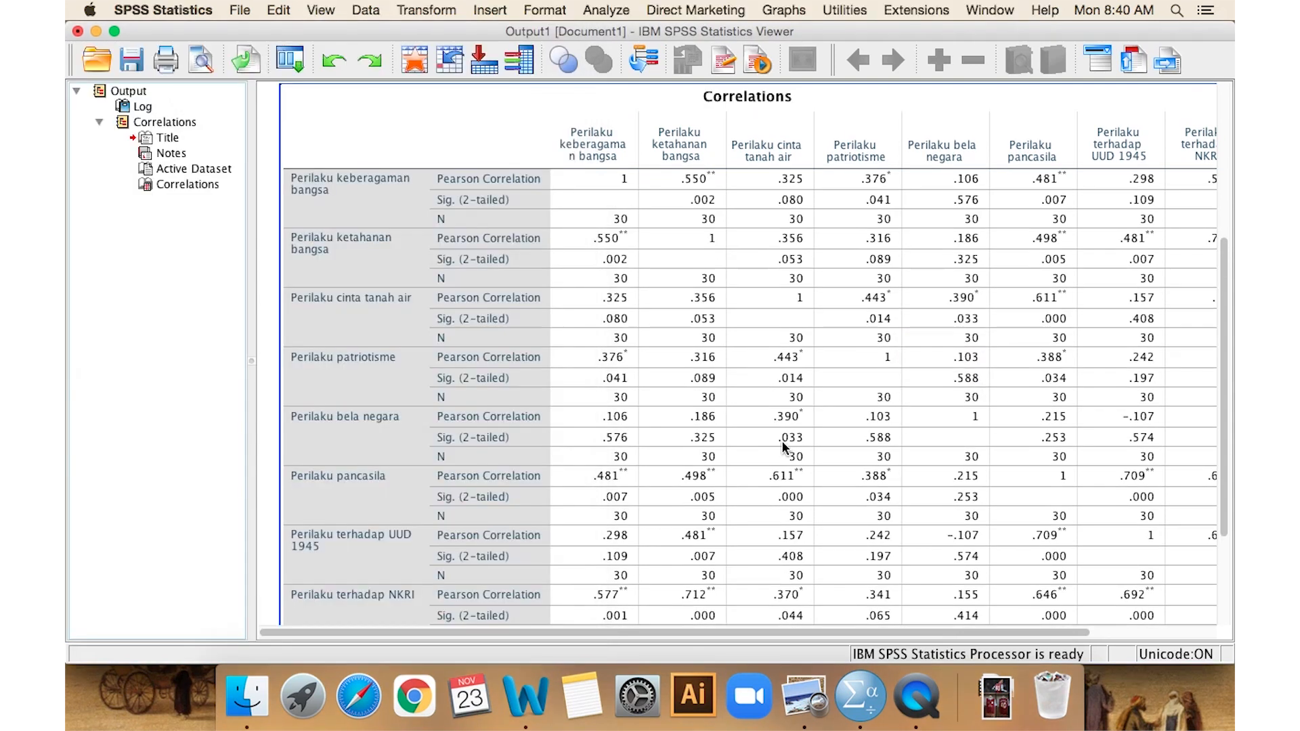
{"action": "scroll", "coordinate": [782, 441], "scroll_direction": "down", "scroll_amount": 5}
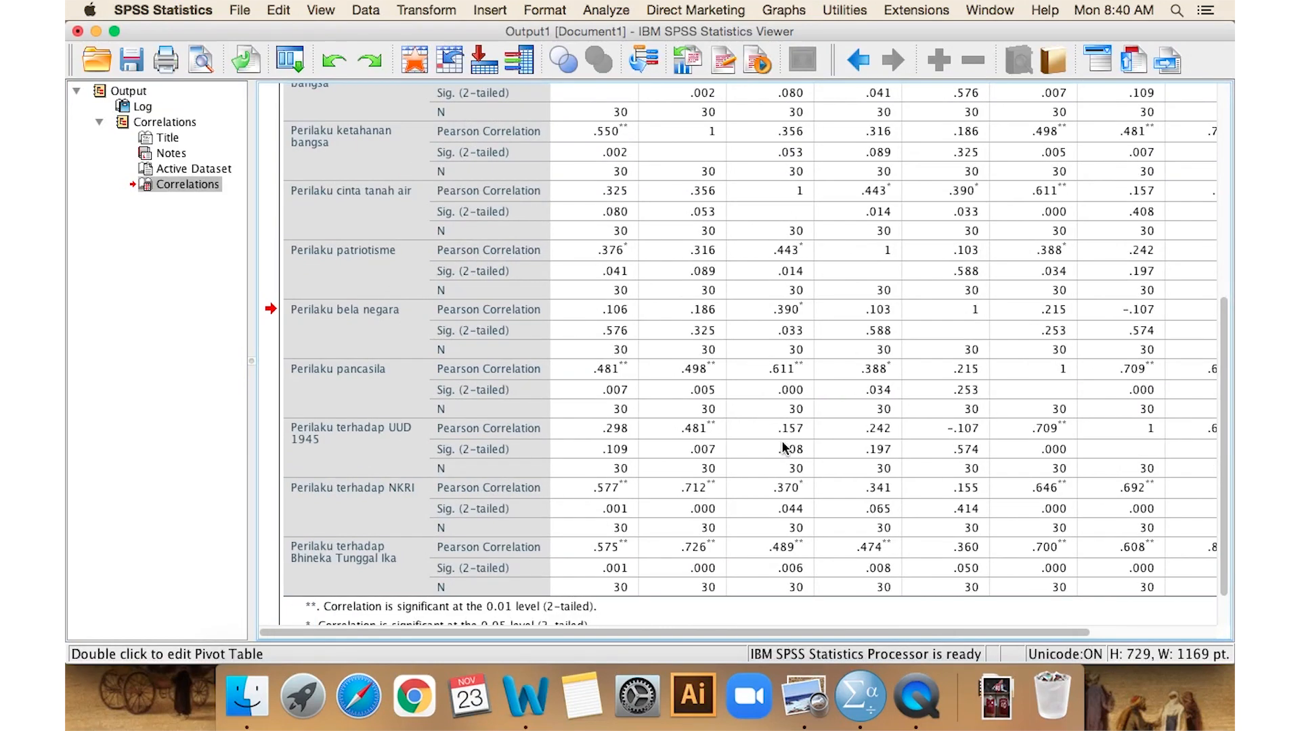
{"action": "scroll", "coordinate": [816, 427], "scroll_direction": "right", "scroll_amount": 5}
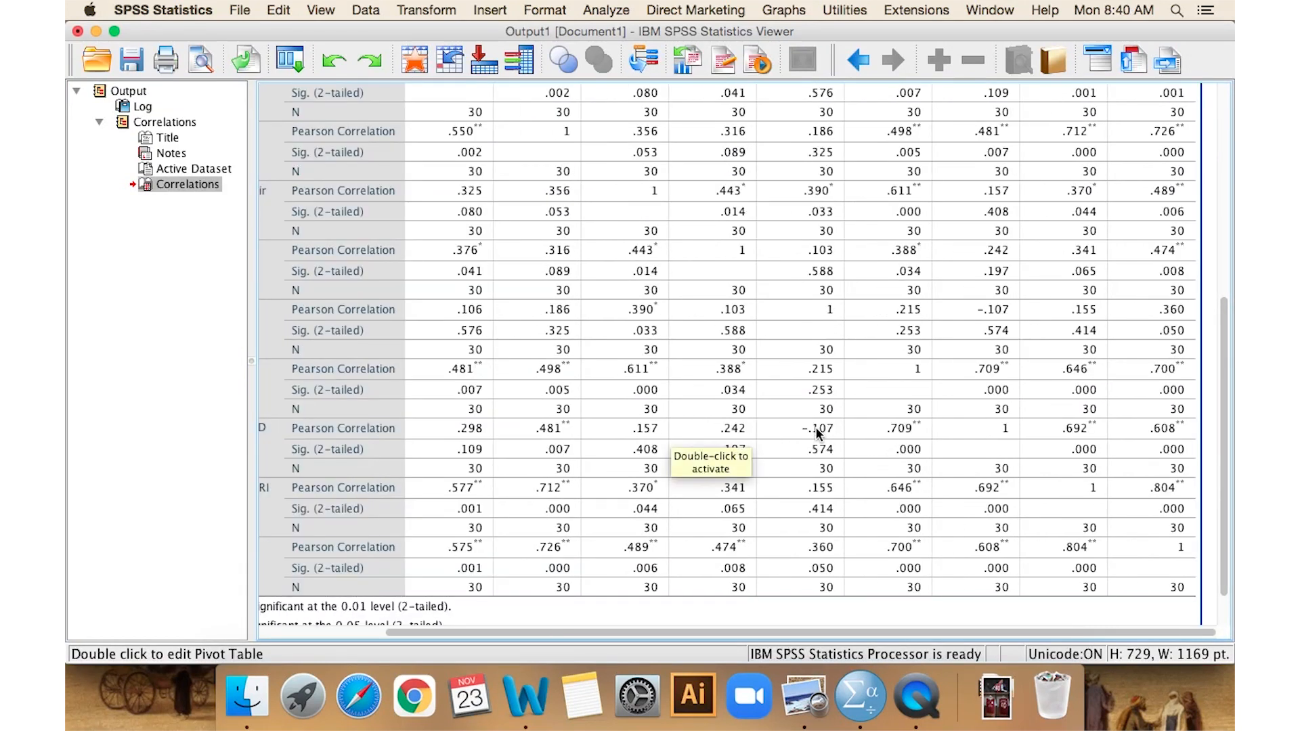
{"action": "scroll", "coordinate": [816, 427], "scroll_direction": "left", "scroll_amount": 5}
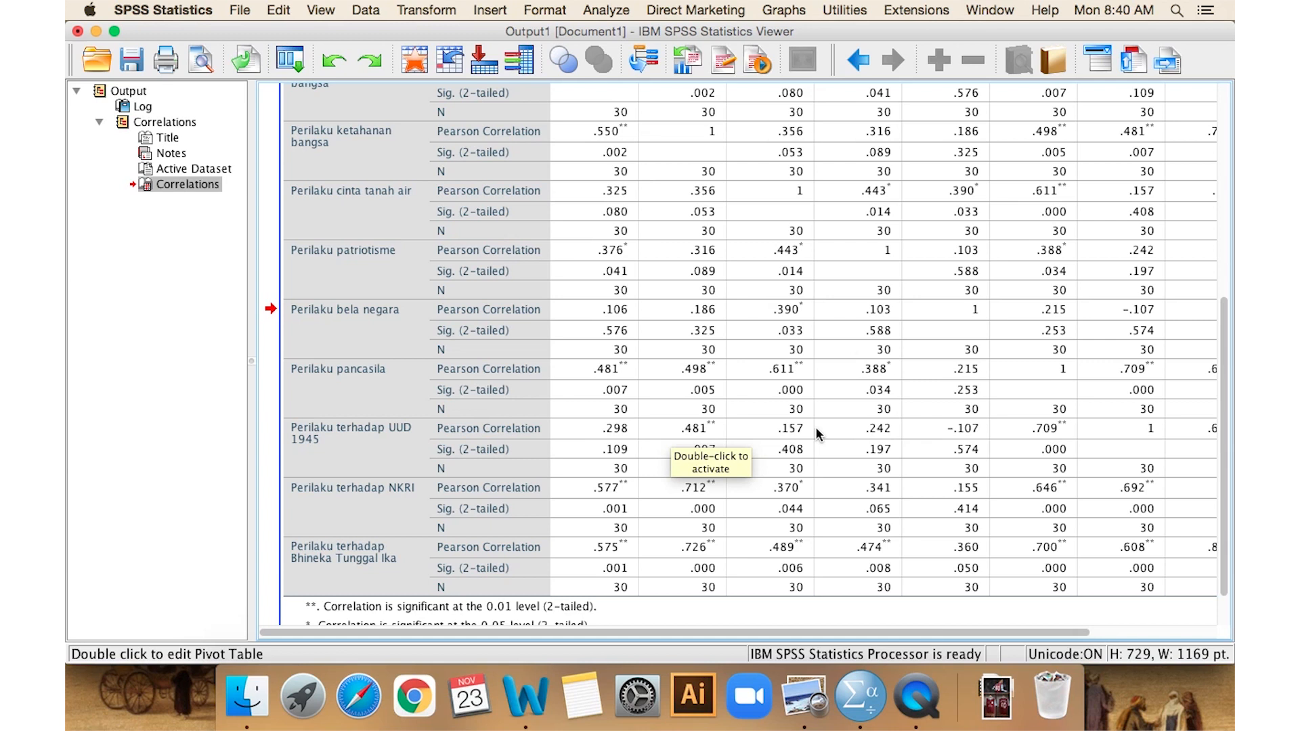
{"action": "scroll", "coordinate": [798, 328], "scroll_direction": "right", "scroll_amount": 5}
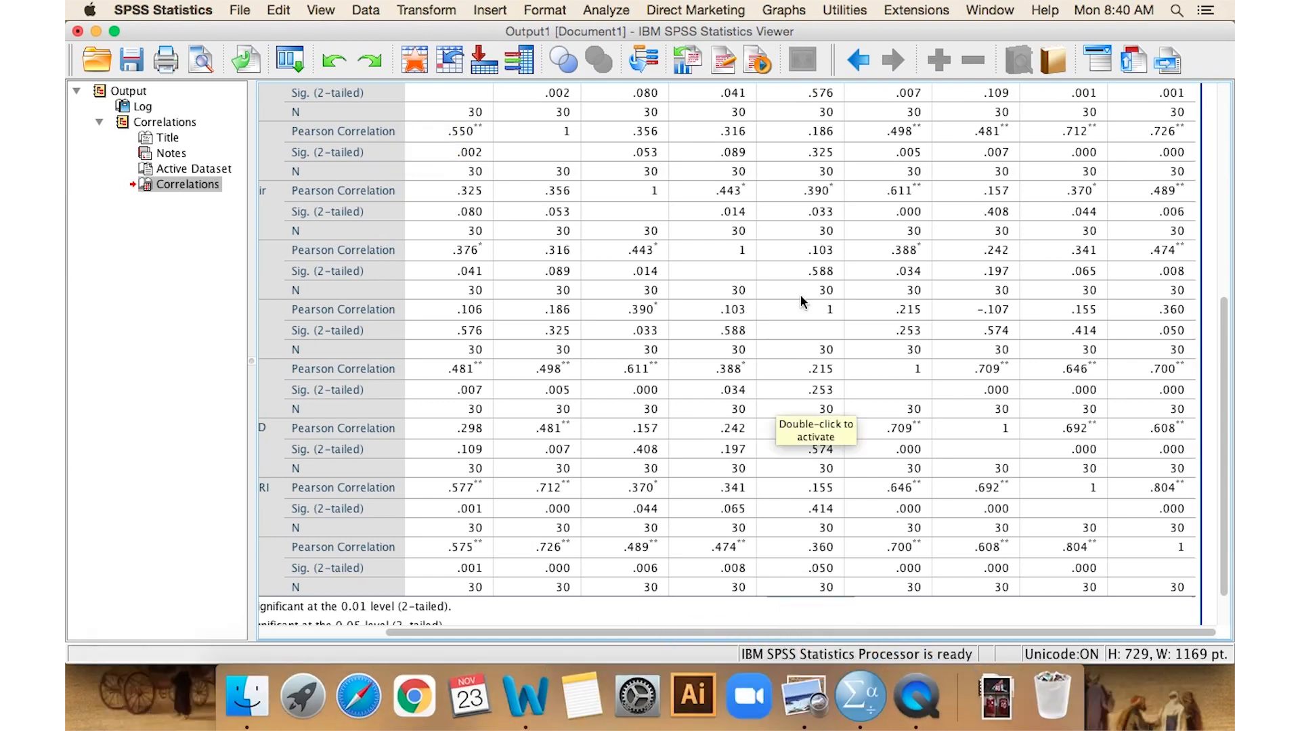
{"action": "scroll", "coordinate": [801, 299], "scroll_direction": "up", "scroll_amount": 5}
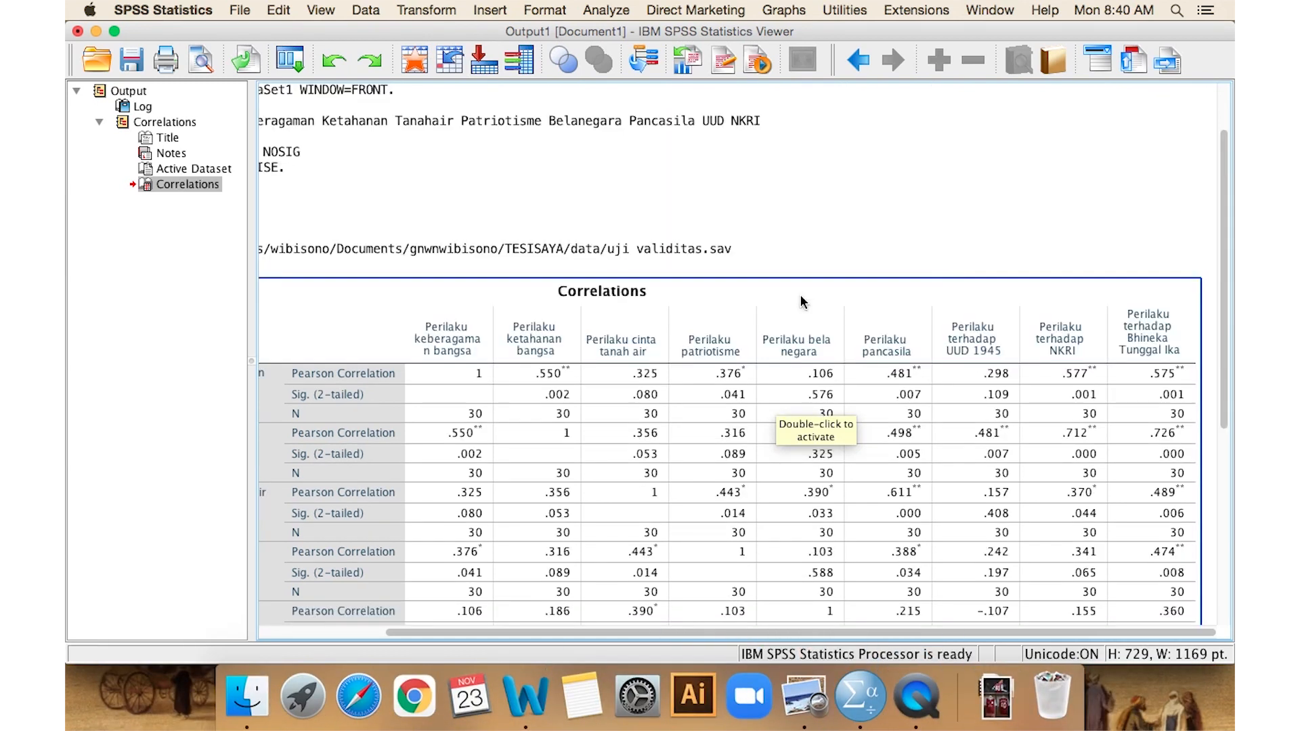
{"action": "left_click", "coordinate": [914, 692]}
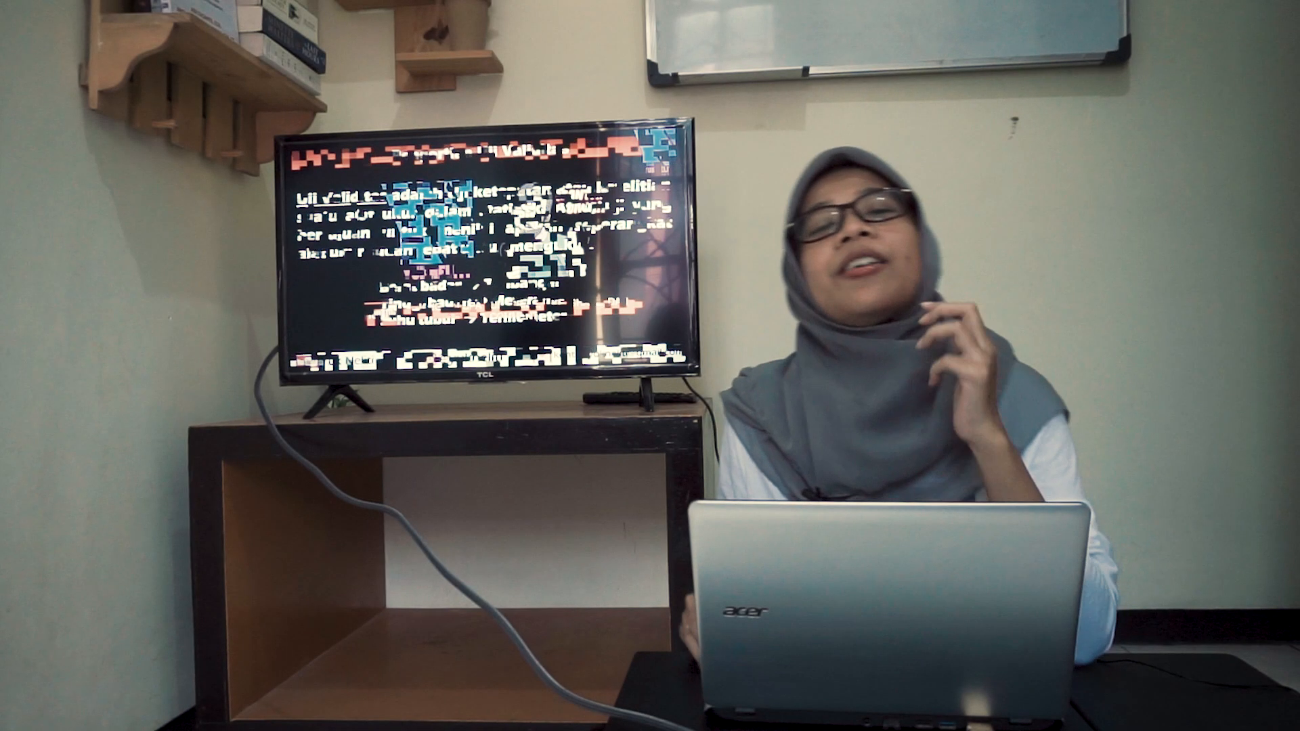